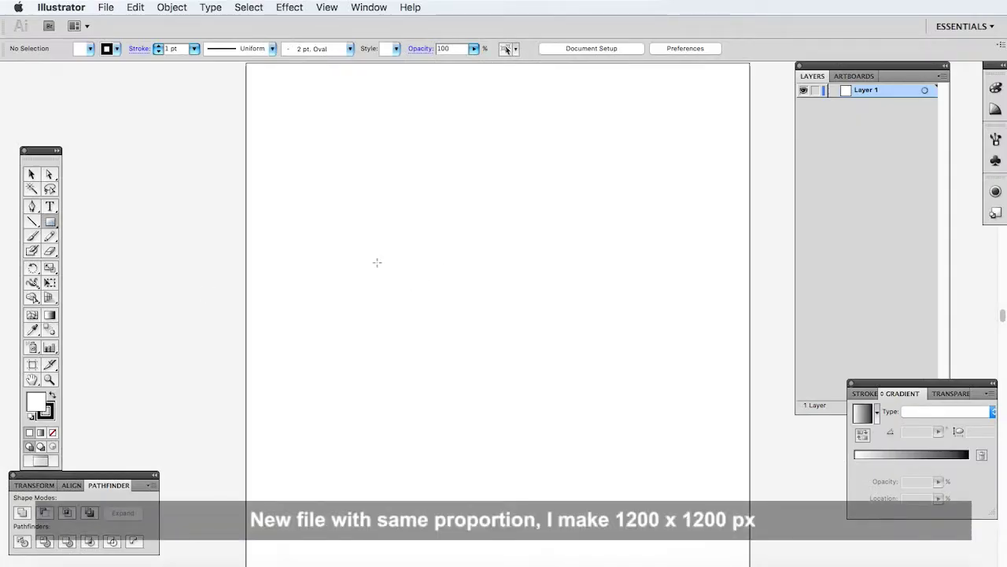
- Draw a rectangle sized 200 px wide by 40 px high
left_click_drag(372, 262, 493, 286)
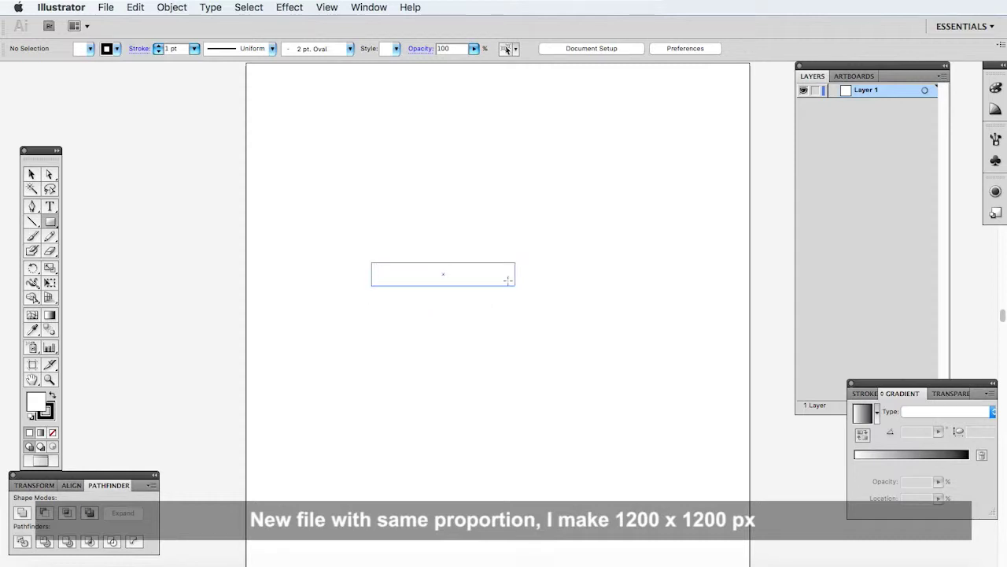
left_click(953, 48)
type("40")
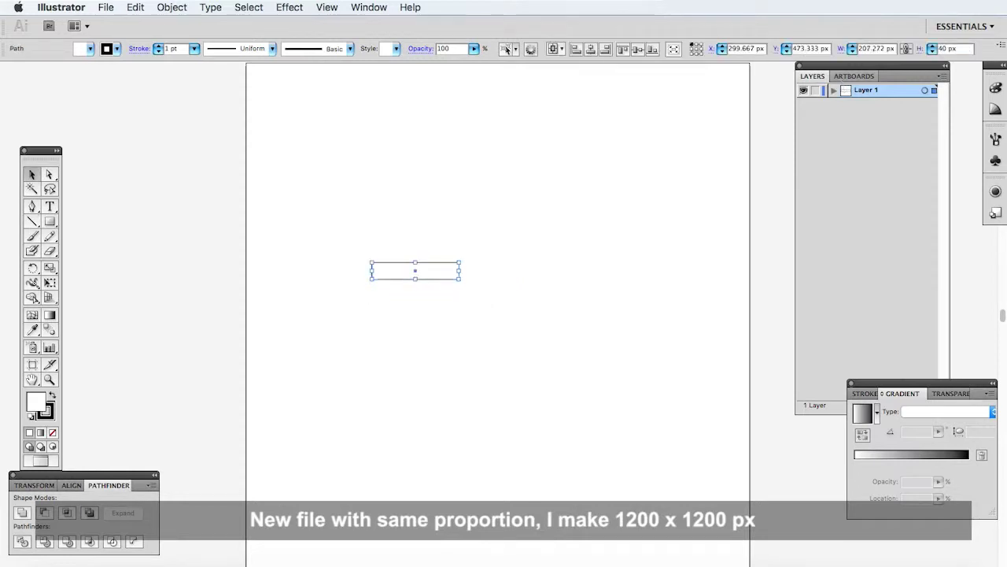
key("Return")
left_click(873, 49)
type("200")
key("Return")
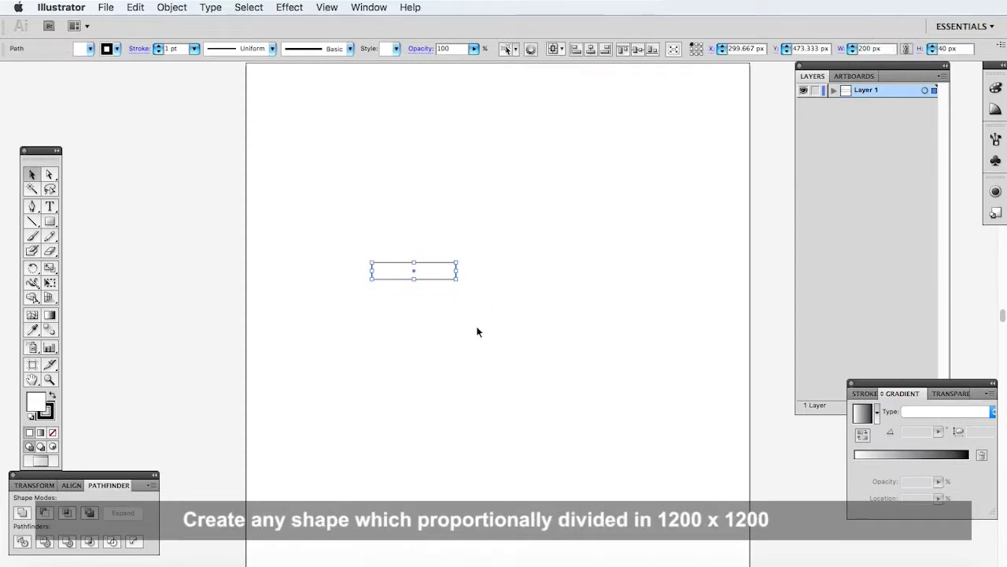
- Give the rectangle a red fill, no stroke, and position it at X 0, Y 0
left_click(90, 49)
left_click(42, 62)
left_click(116, 48)
left_click(4, 62)
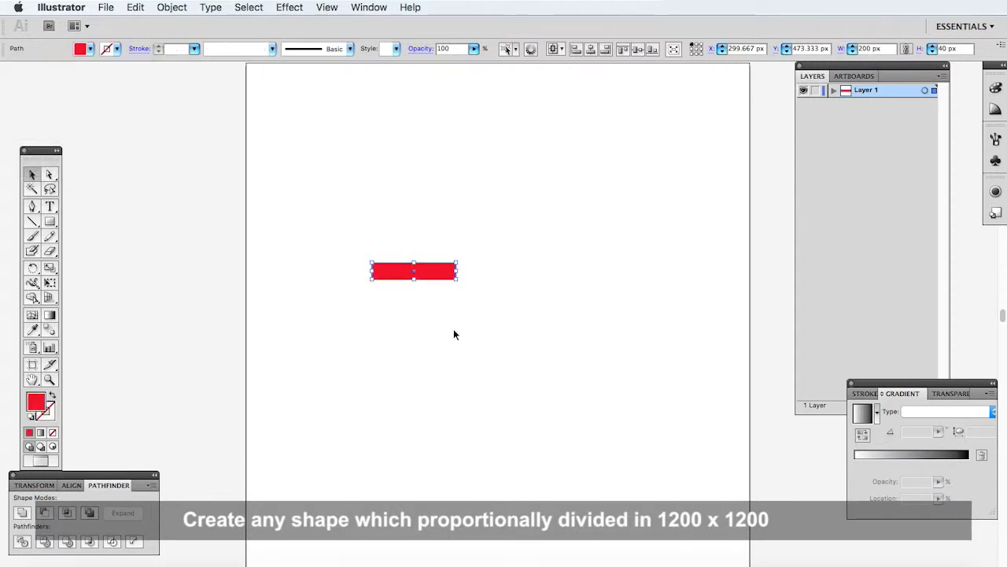
left_click(740, 49)
type("0")
left_click(810, 48)
type("0")
left_click(555, 203)
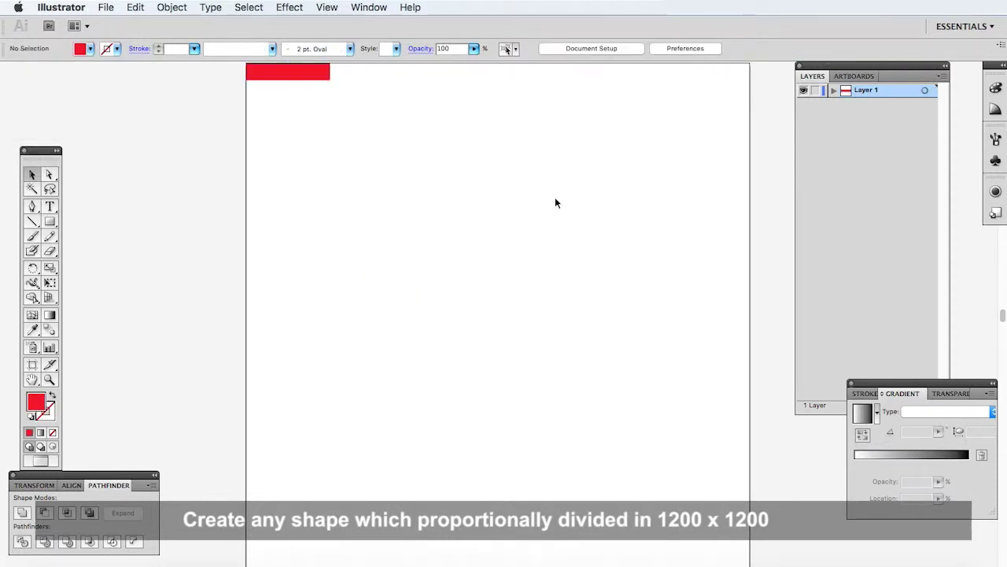
- Show the grid and zoom in on the red rectangle
left_click(325, 8)
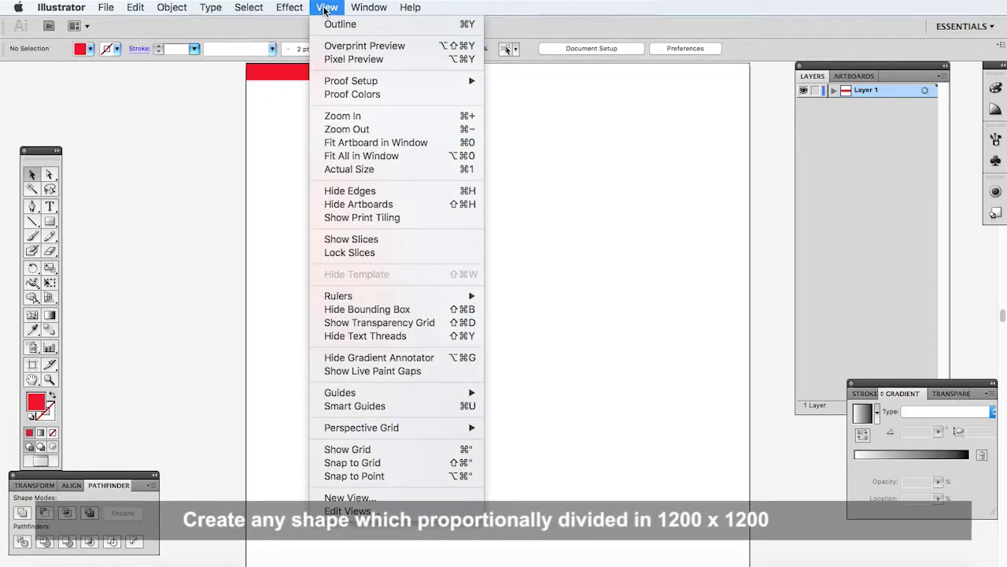
left_click(382, 451)
key("ctrl+plus")
key("ctrl+plus")
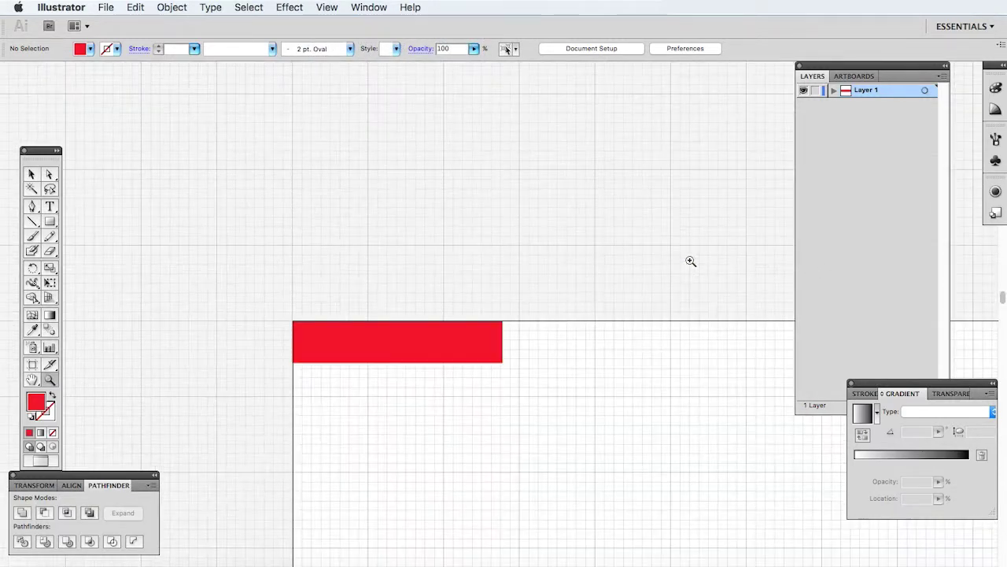
key("ctrl+plus")
- Raise the rectangle's top-left anchor 40 px with Direct Selection to slant the band
key("a")
left_click_drag(252, 211, 276, 258)
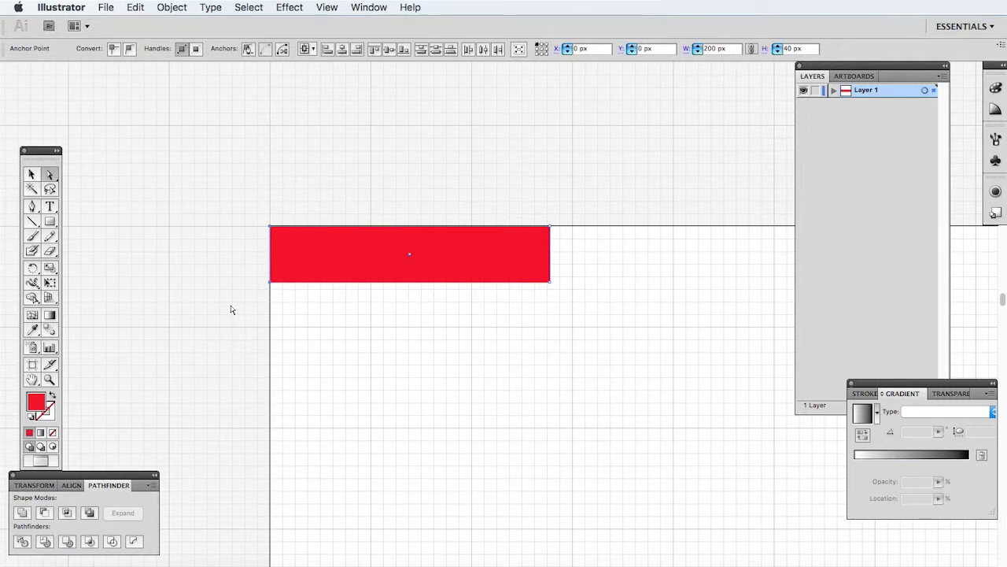
key("shift+Up")
key("shift+Up")
key("shift+Up")
key("shift+Up")
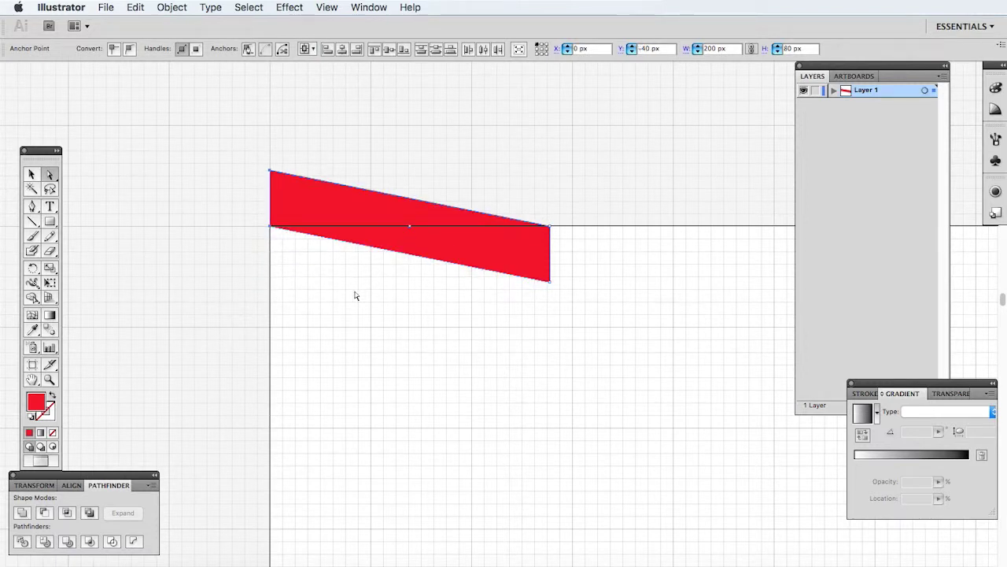
key("b")
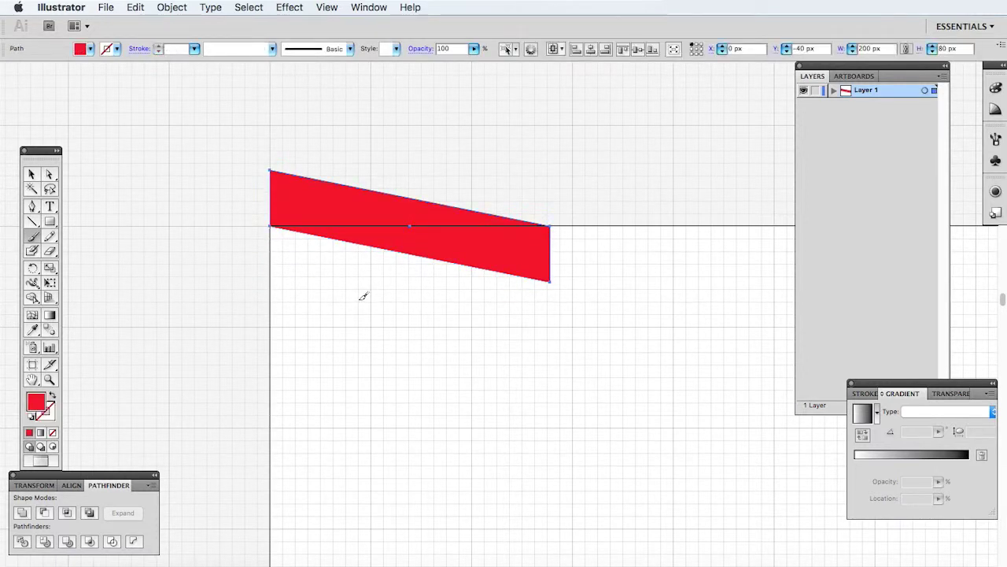
key("v")
left_click(358, 311)
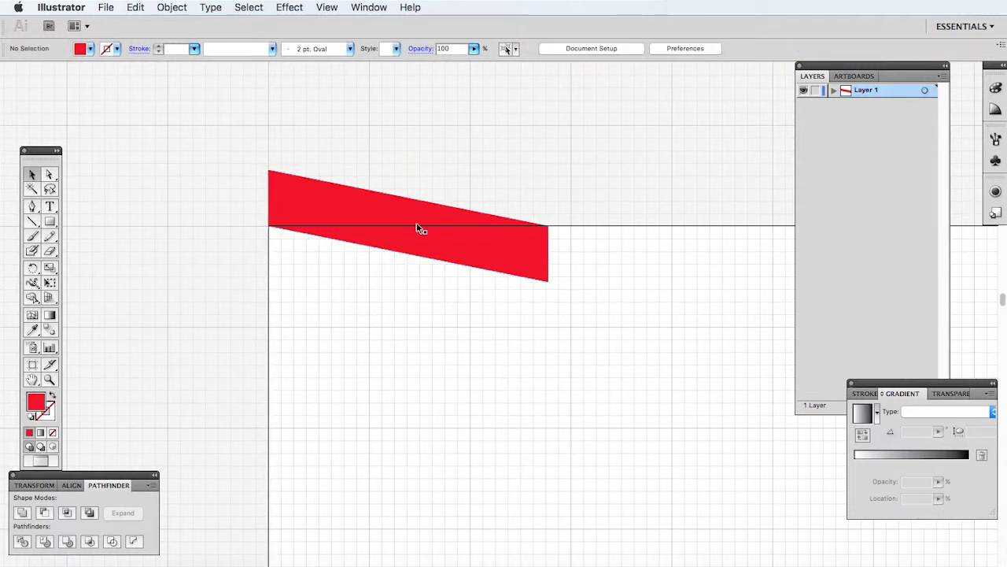
- Duplicate the band, reflect the copy vertically and place it at X 200 px
left_click_drag(405, 232, 594, 230)
right_click(594, 230)
mouse_move(625, 413)
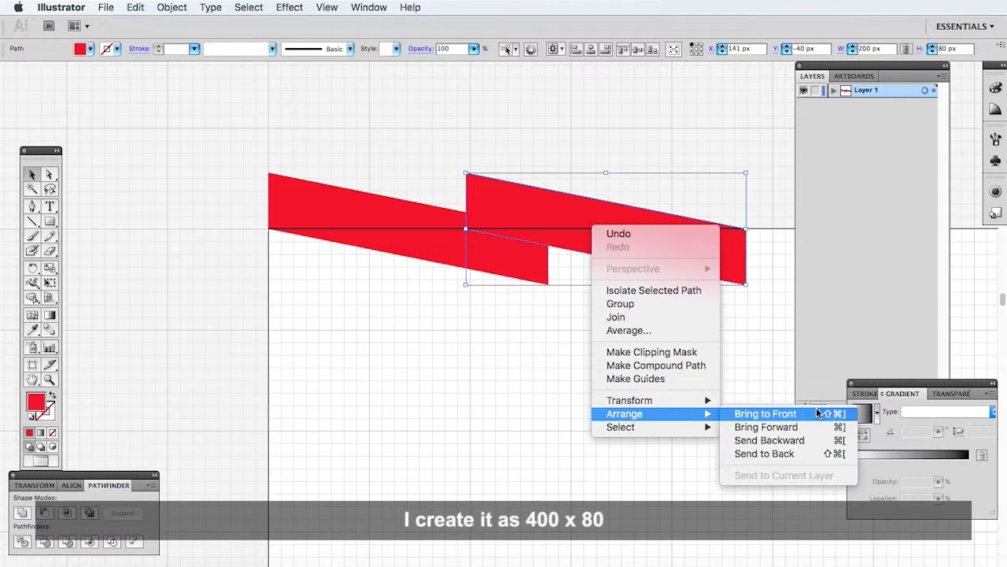
left_click(753, 449)
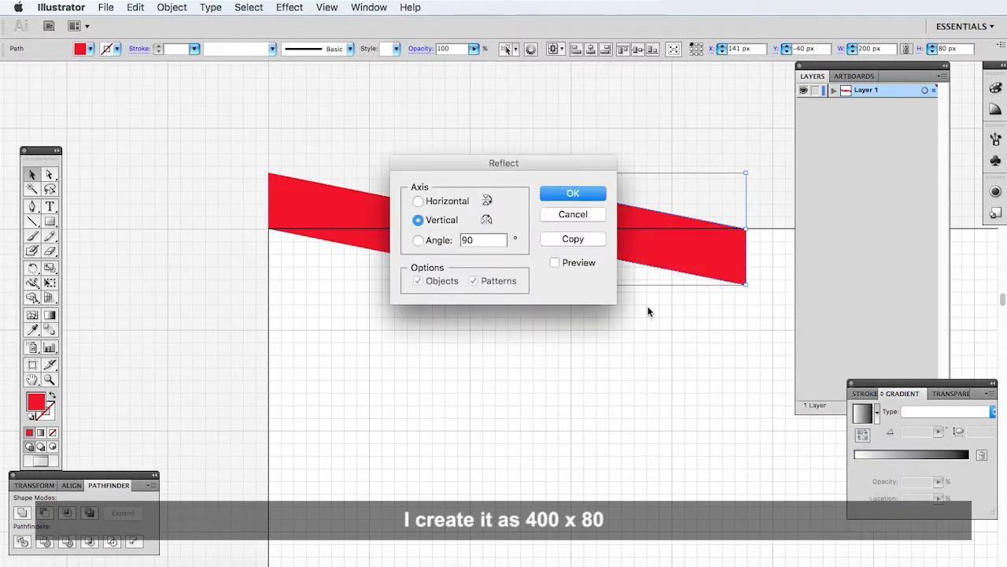
left_click(597, 198)
left_click_drag(564, 193, 540, 210)
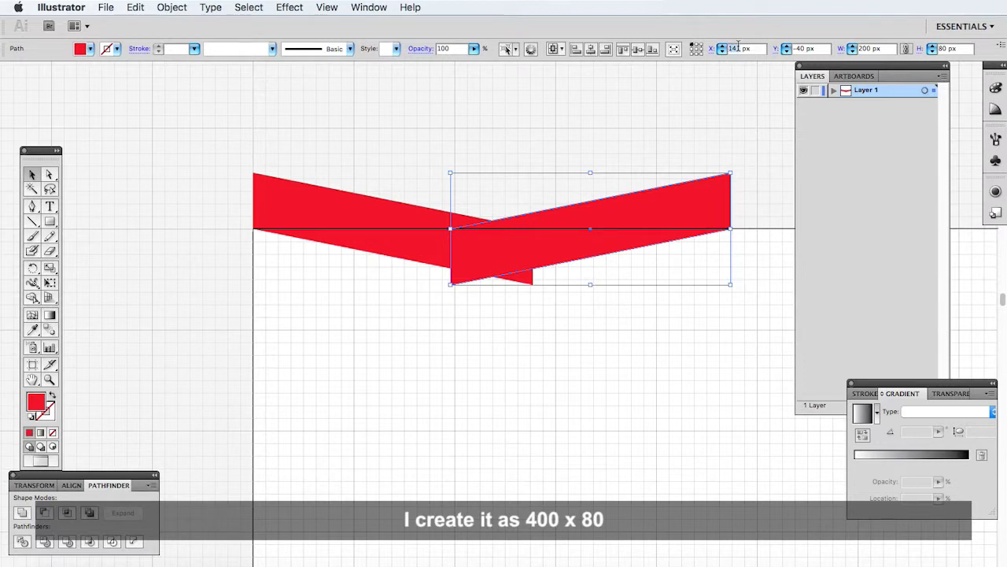
left_click(748, 49)
type("200")
key("Return")
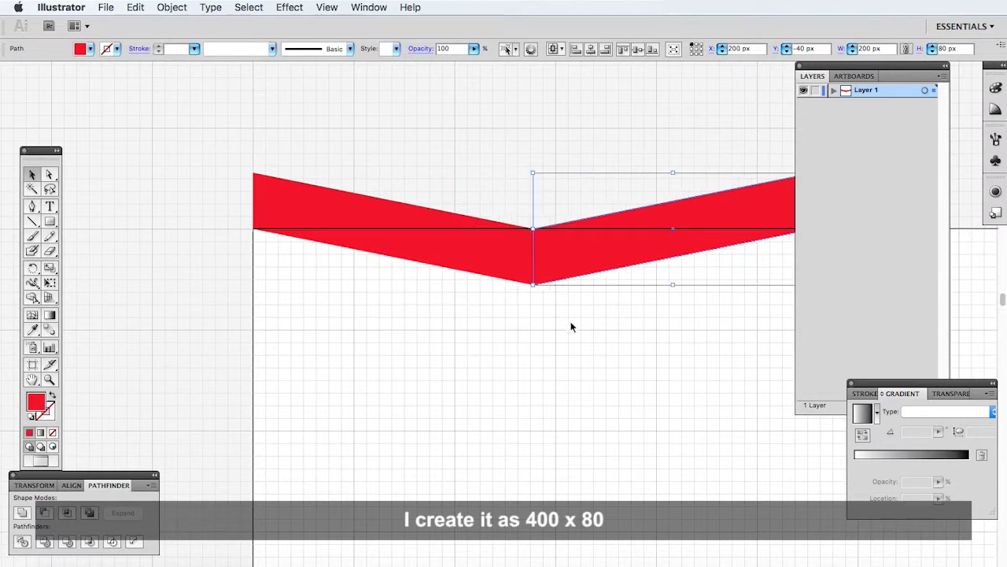
- Select both halves of the V and set their Y position to 0
left_click(478, 308)
left_click_drag(475, 284, 580, 252)
type("0")
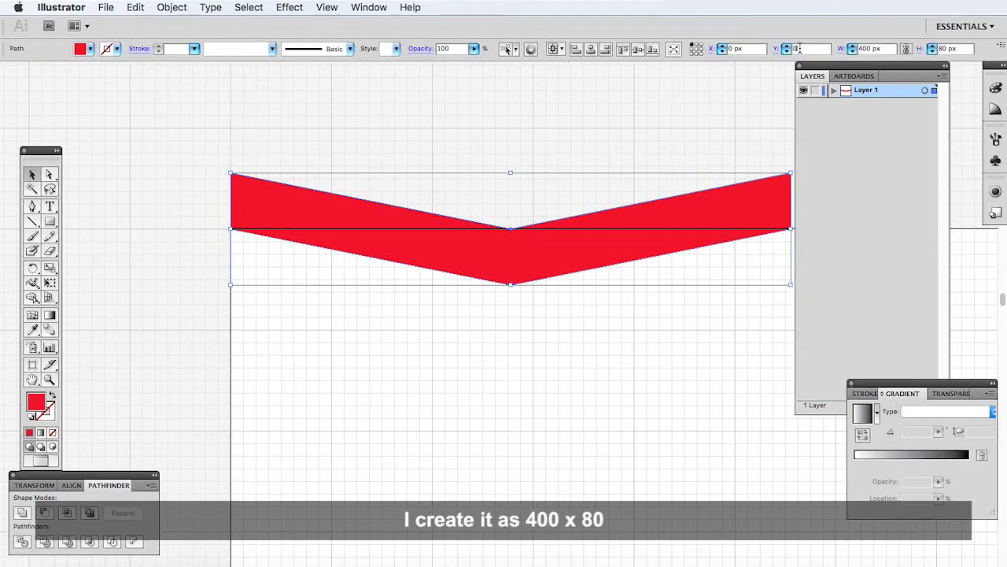
key("Return")
- Hide the grid, fit the artboard in view, and select the chevron
left_click(327, 7)
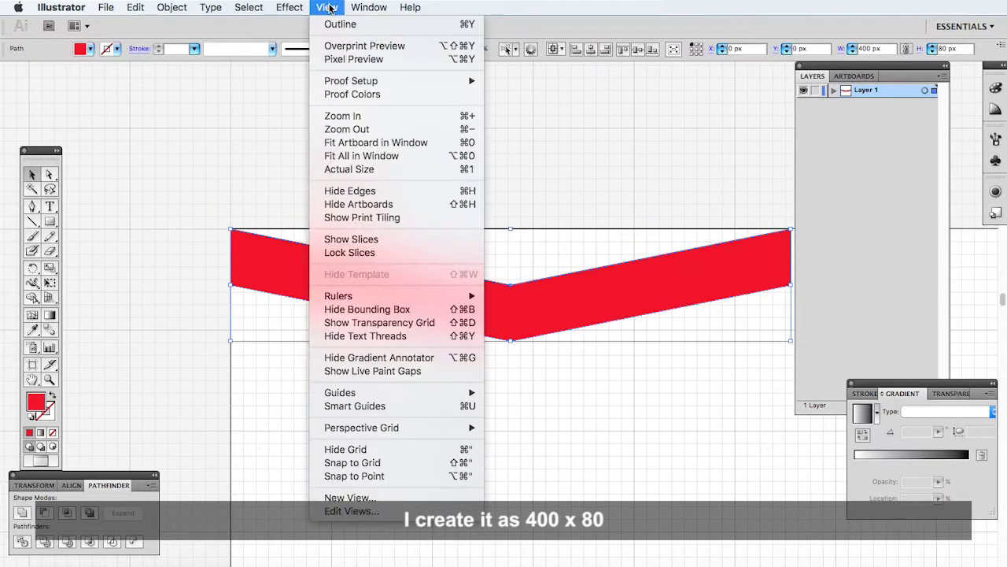
left_click(357, 406)
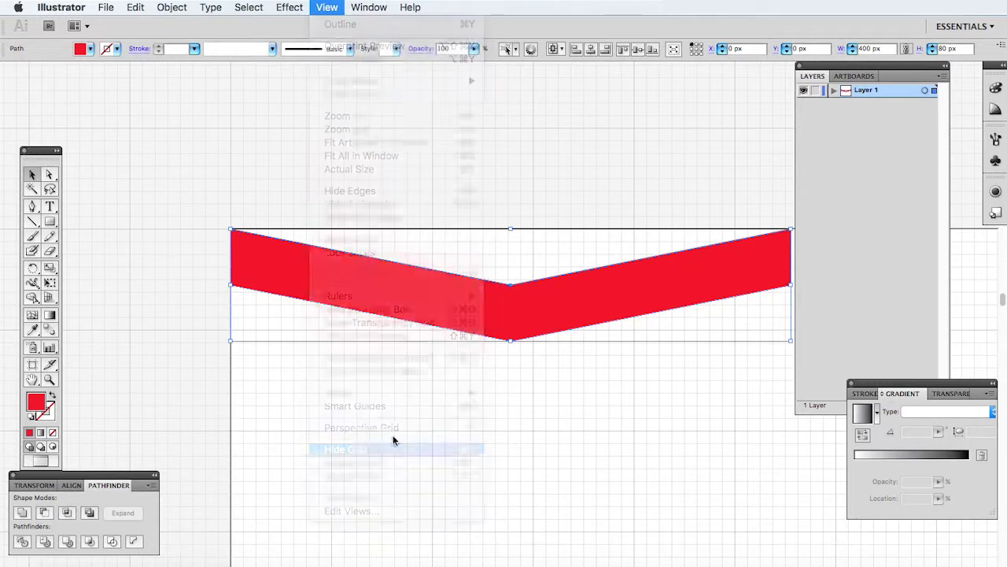
key("ctrl+0")
key("ctrl+a")
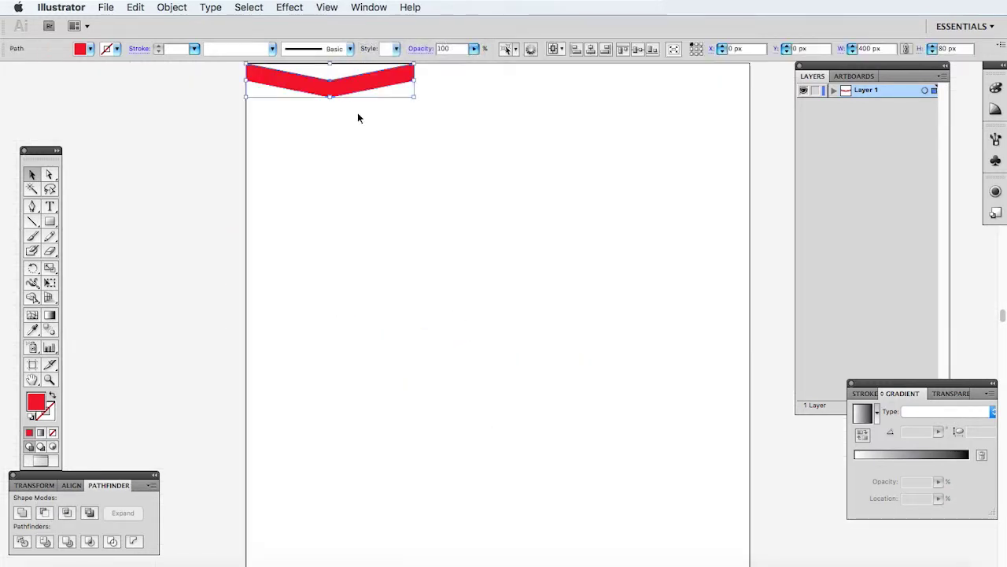
left_click(360, 115)
left_click(356, 73)
- Apply a Transform effect moving 400 px horizontally with 2 copies
left_click(326, 7)
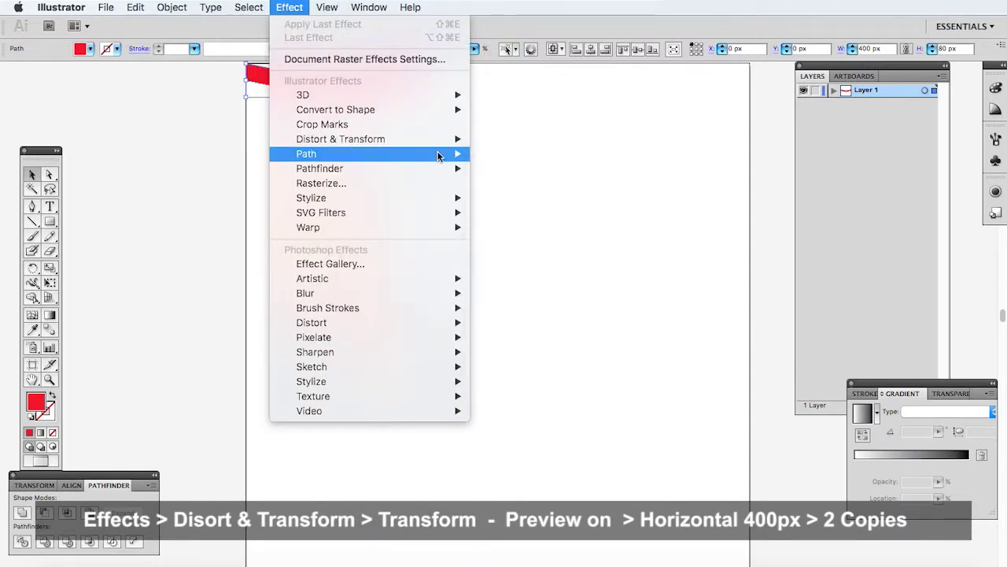
mouse_move(340, 138)
left_click(511, 177)
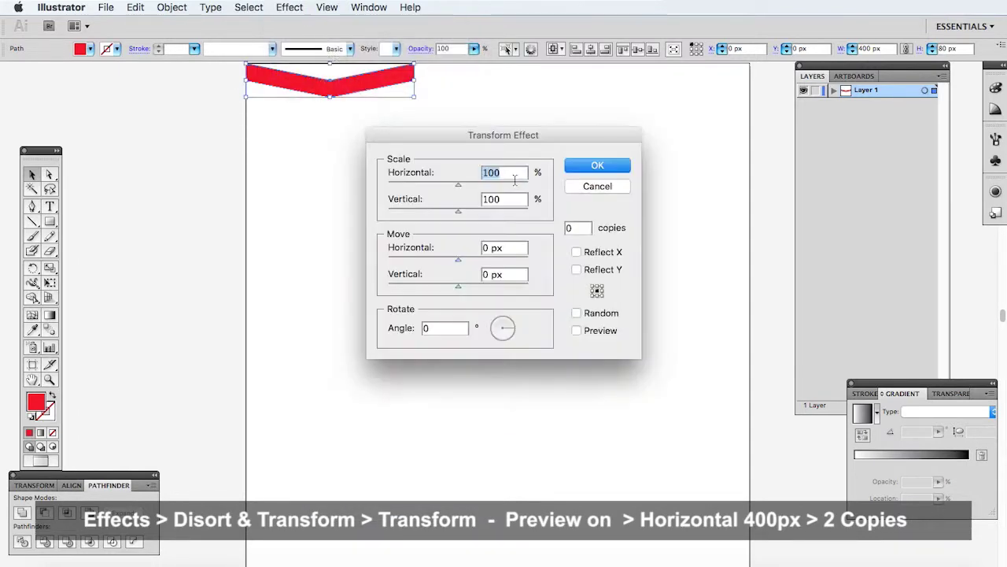
left_click(578, 330)
left_click(579, 229)
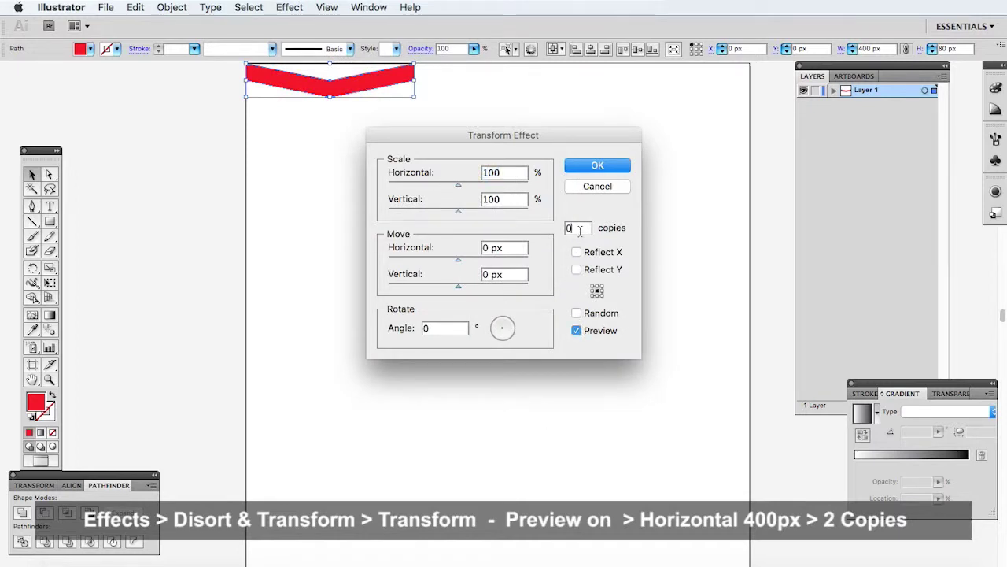
left_click(516, 248)
key("Up")
key("Up")
key("Up")
key("Up")
key("Up")
key("Up")
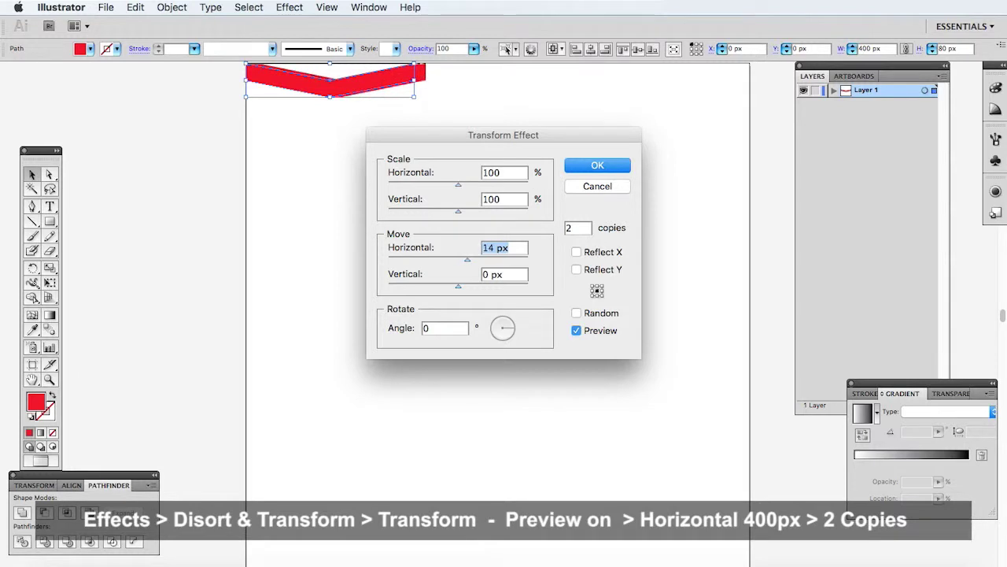
key("Up")
key("Up")
key("Up")
key("Up")
type("400")
left_click(513, 276)
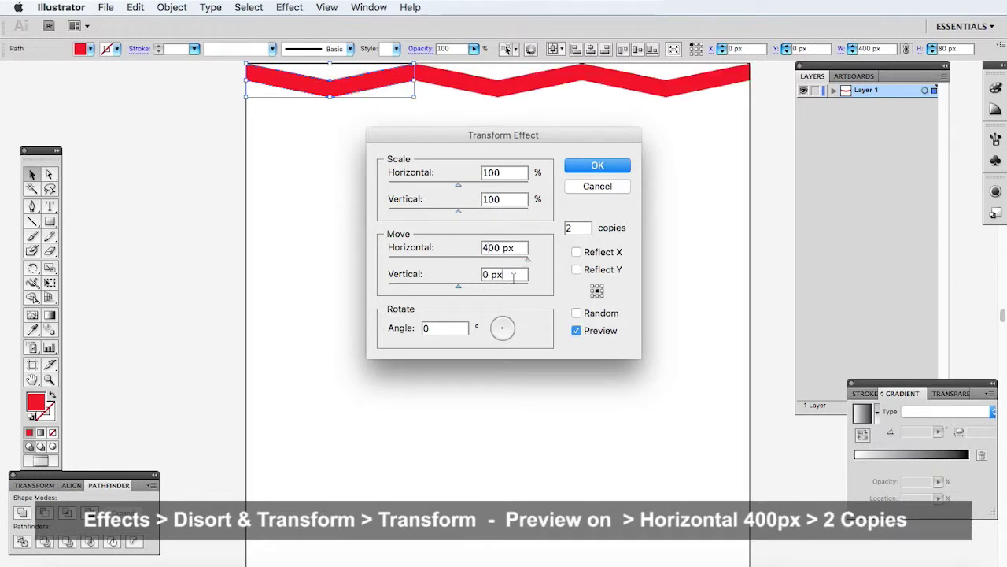
key("Return")
- Add a second Transform effect with Move Vertical 80 px and 13 copies
left_click(285, 8)
mouse_move(340, 138)
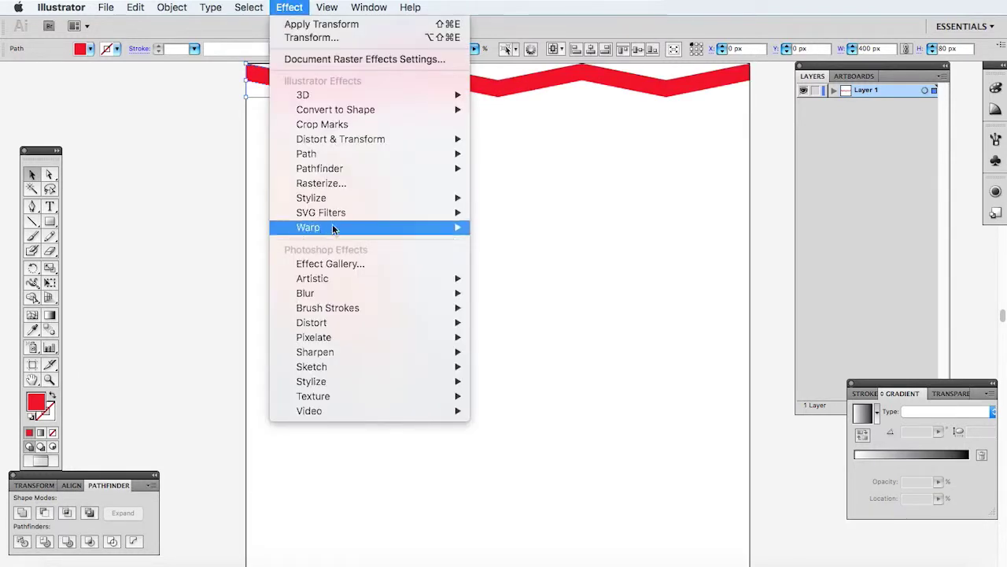
left_click(519, 180)
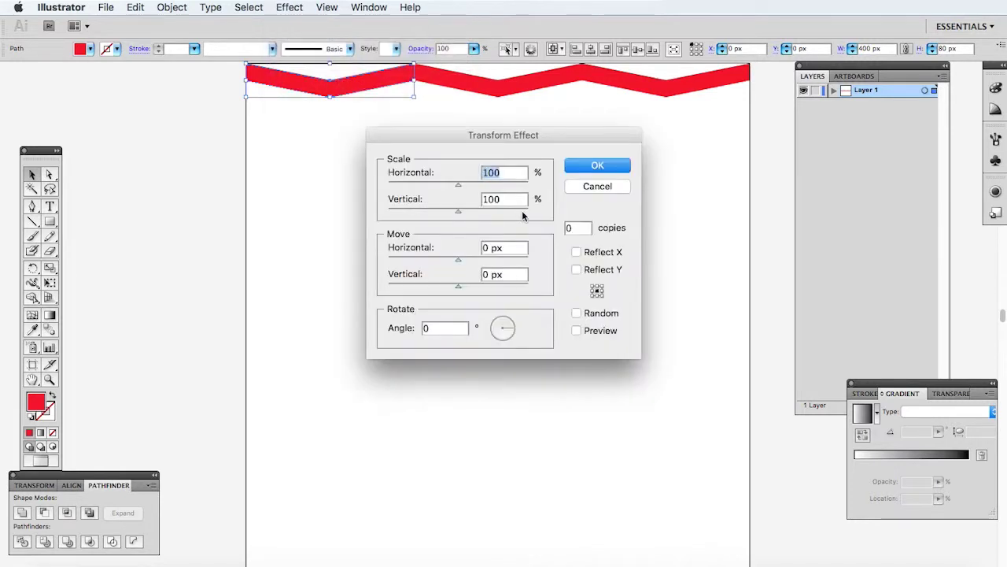
left_click(586, 229)
type("2")
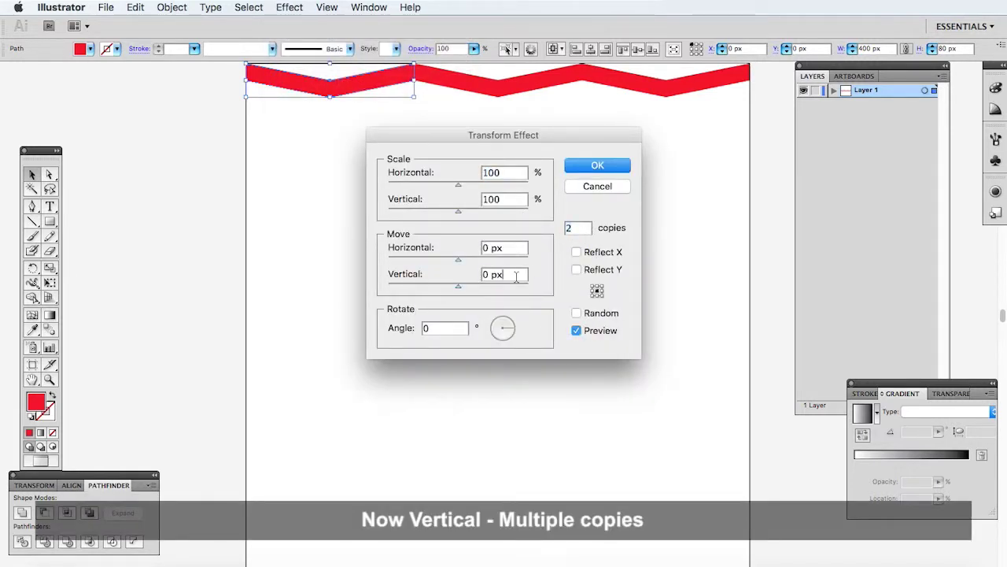
key("Up")
key("Up")
key("Up")
key("Up")
key("Up")
key("Up")
key("Up")
key("Up")
key("Up")
key("Up")
key("Up")
key("Up")
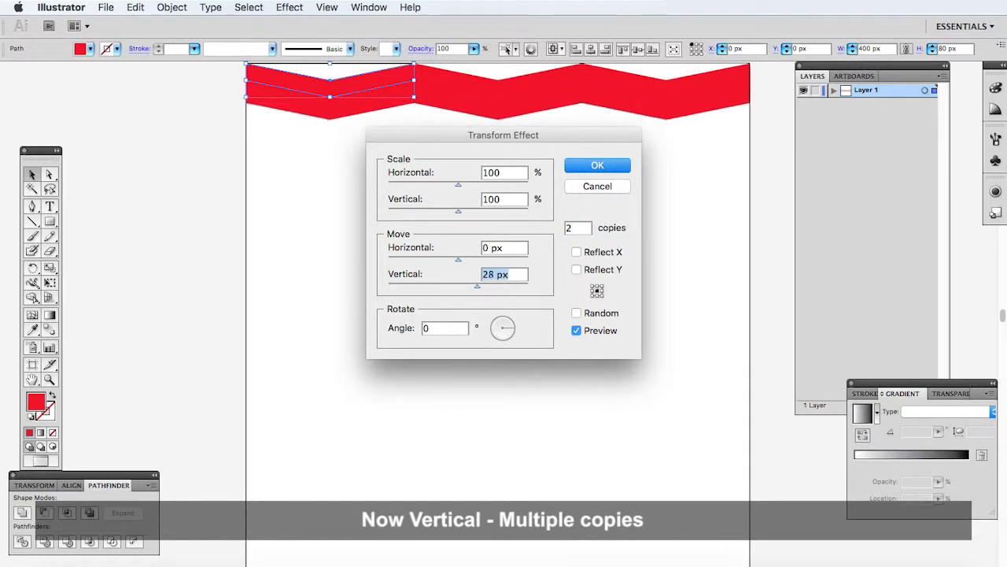
key("Up")
key("Up")
key("Up")
key("Up")
key("Up")
key("Up")
key("Up")
key("Up")
key("Up")
key("Up")
key("Up")
key("Up")
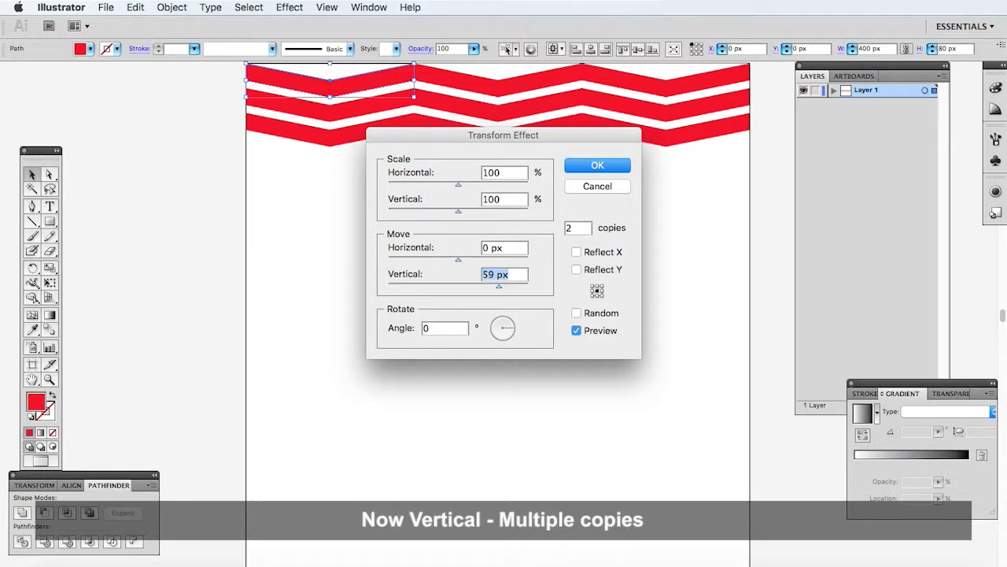
key("Up")
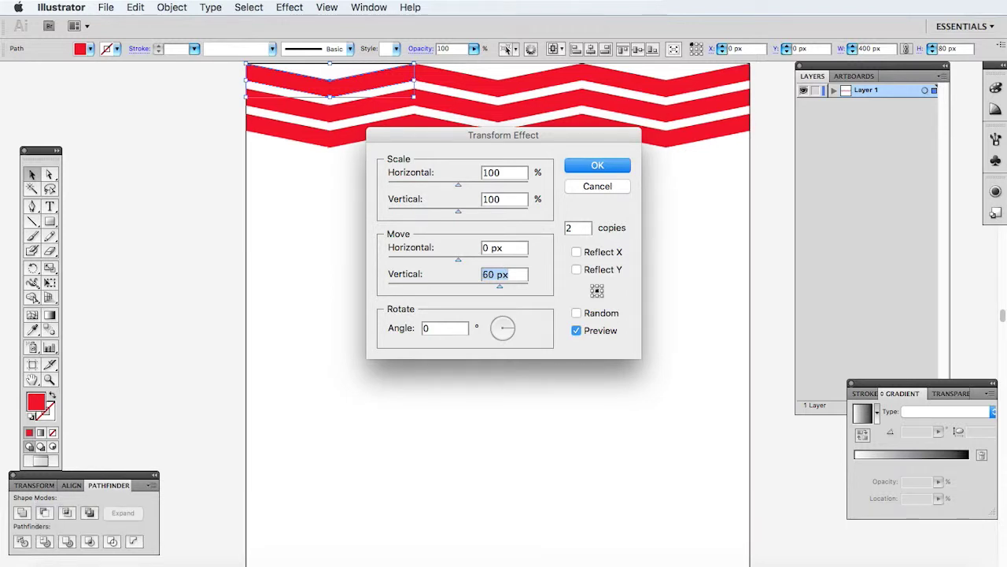
type("80")
left_click(517, 246)
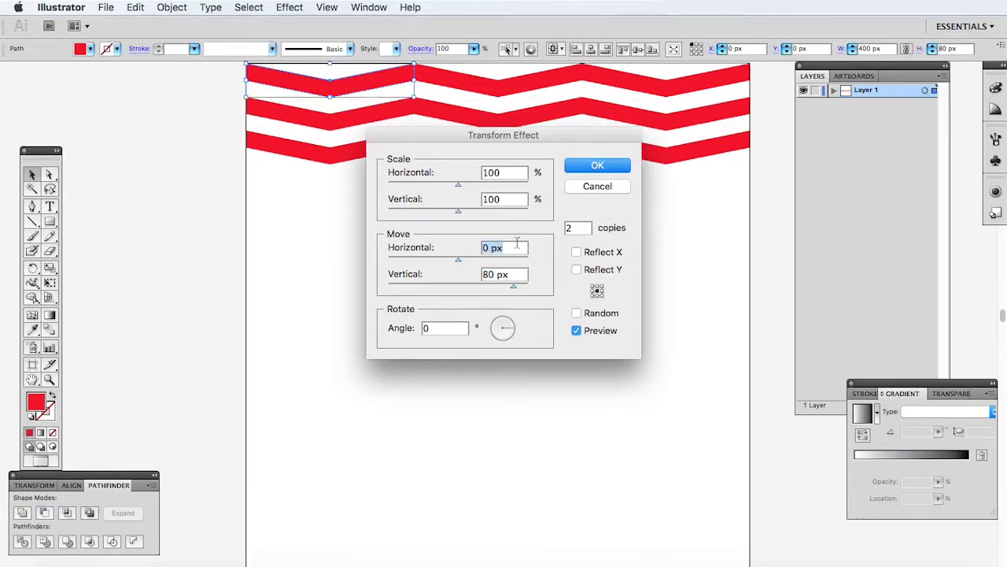
double_click(583, 227)
type("10")
key("Up")
key("Up")
key("Up")
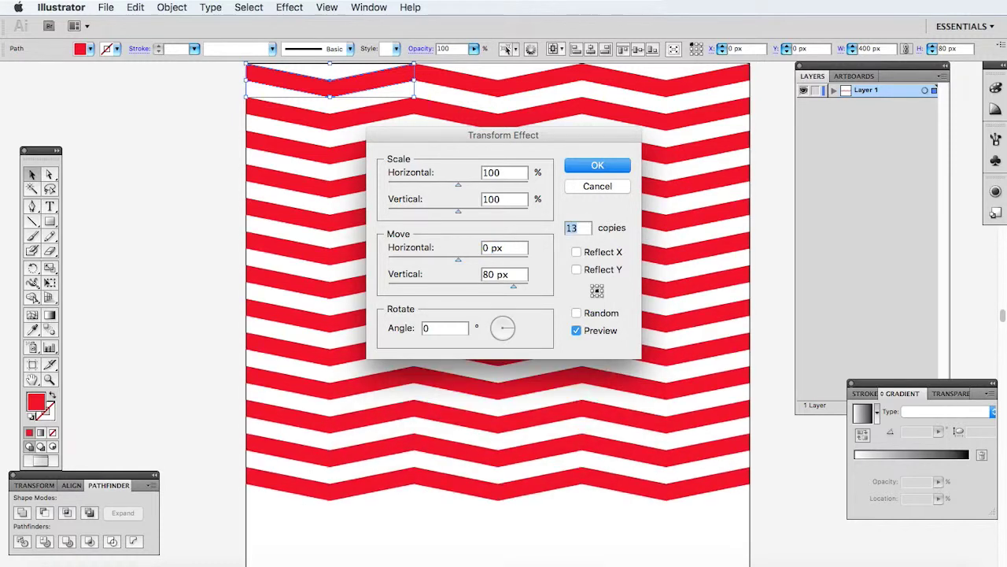
key("Up")
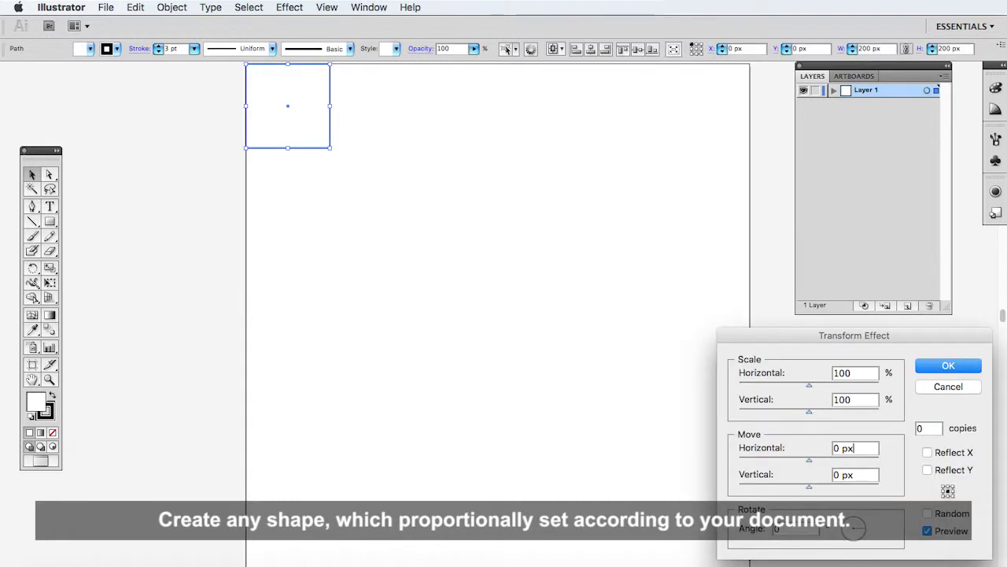
- Set the Transform effect's horizontal move to 200 px and raise copies to fill the row
type("200")
key("Up")
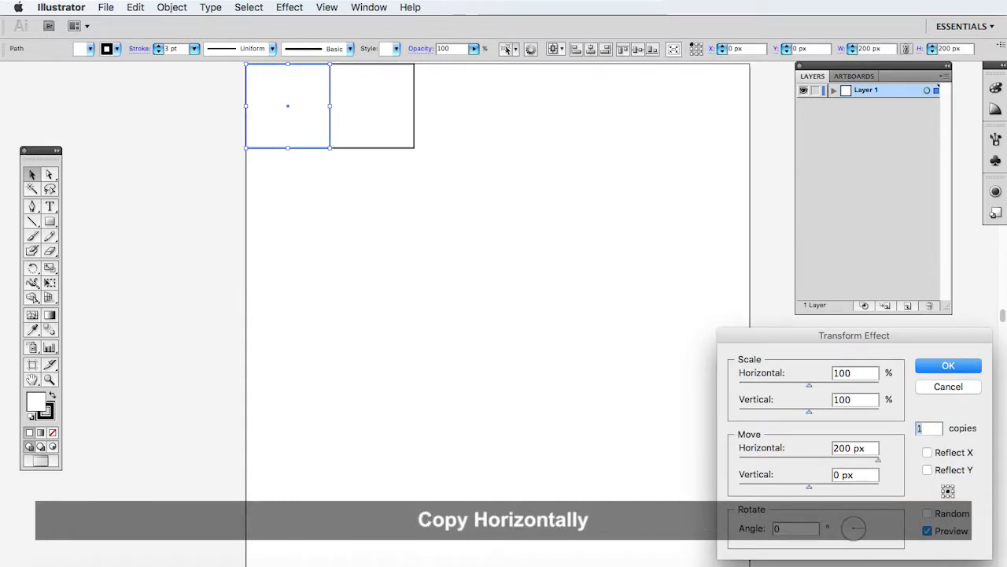
key("Up")
key("Up")
key("Up")
key("Up")
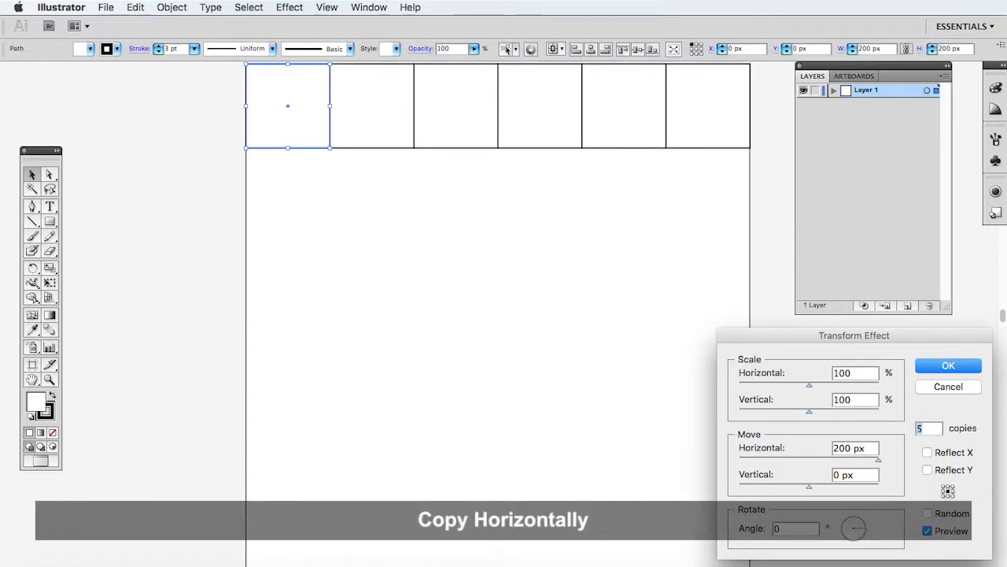
key("Up")
key("Up")
key("Up")
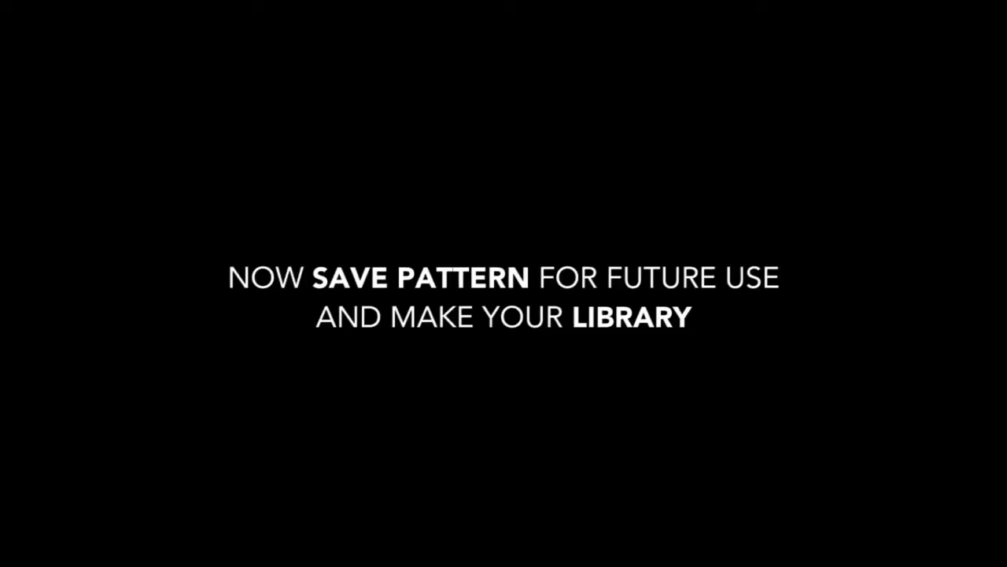
- Select all unused swatches in the Swatches panel and delete them
left_click(975, 362)
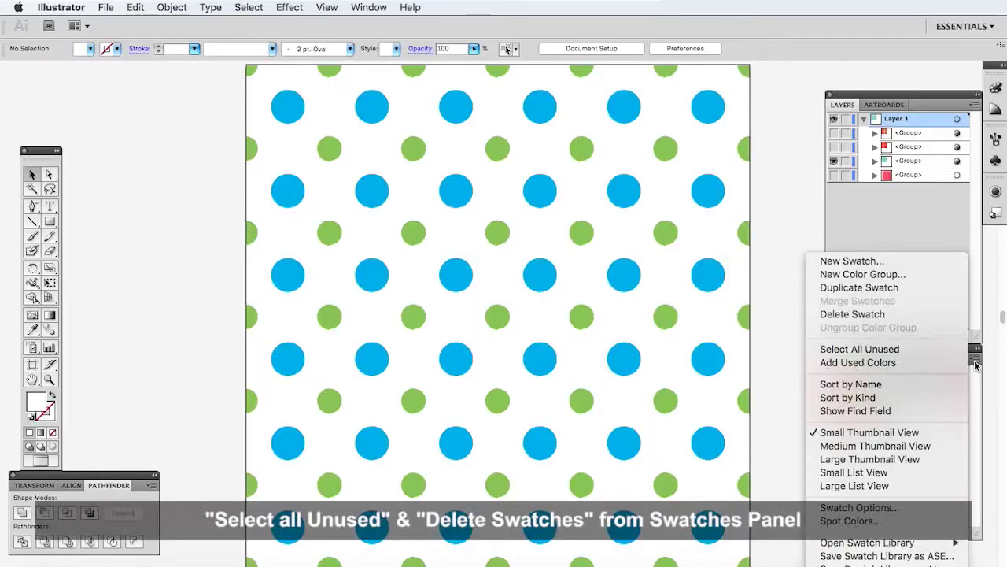
left_click(873, 351)
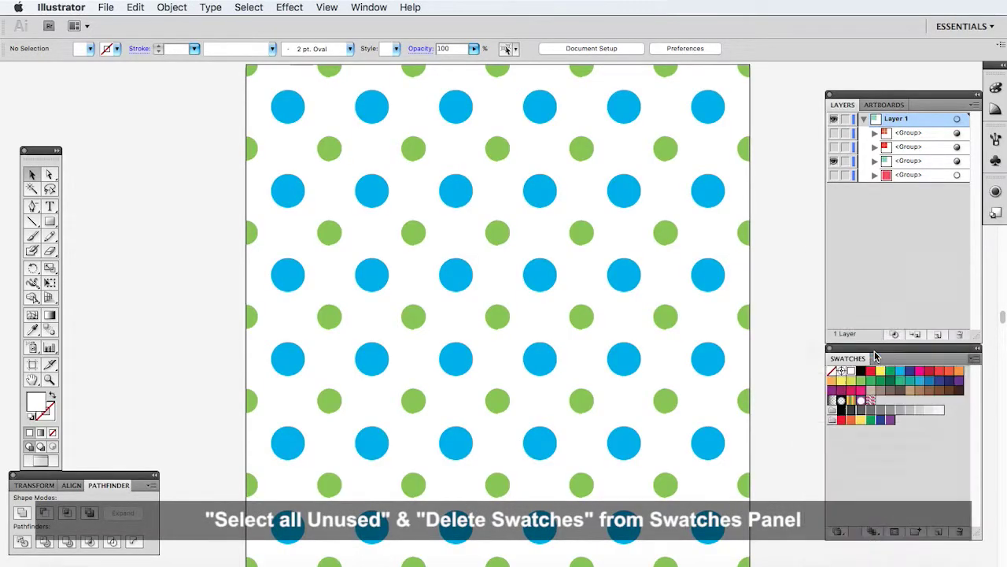
left_click(975, 358)
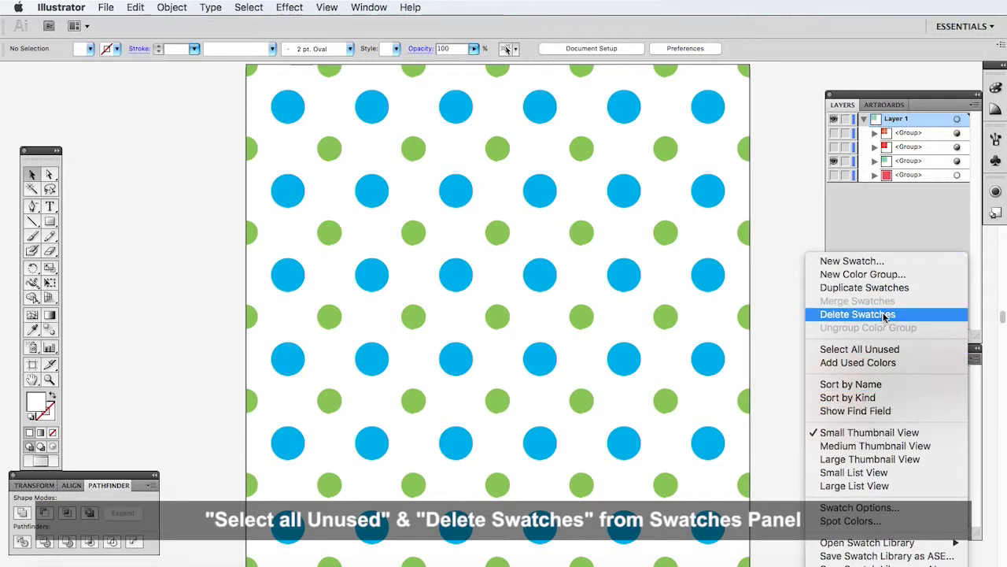
left_click(857, 314)
left_click(630, 191)
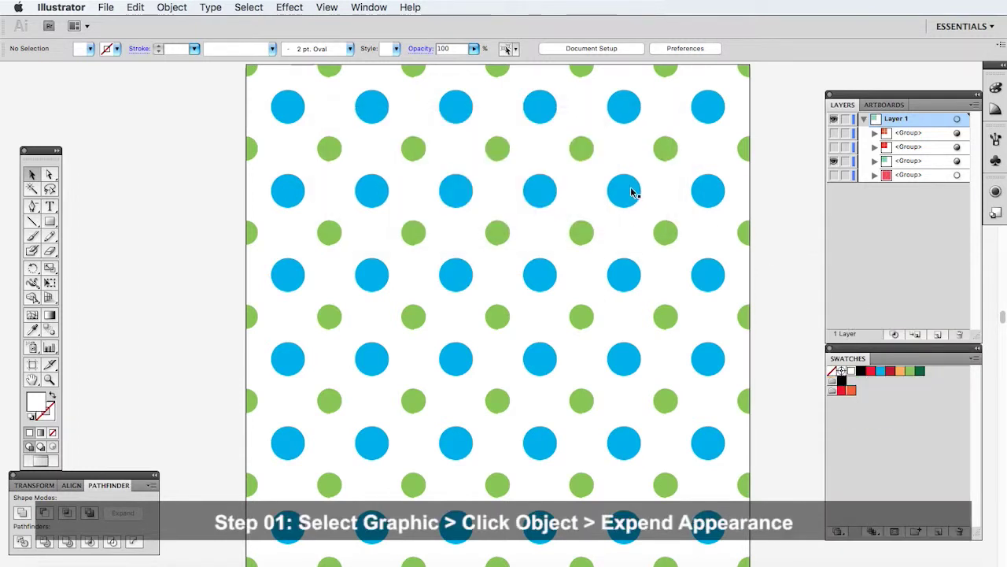
- Expand the dots group's appearance, define it as pattern 'patt02', then show the flower group instead
left_click(277, 112)
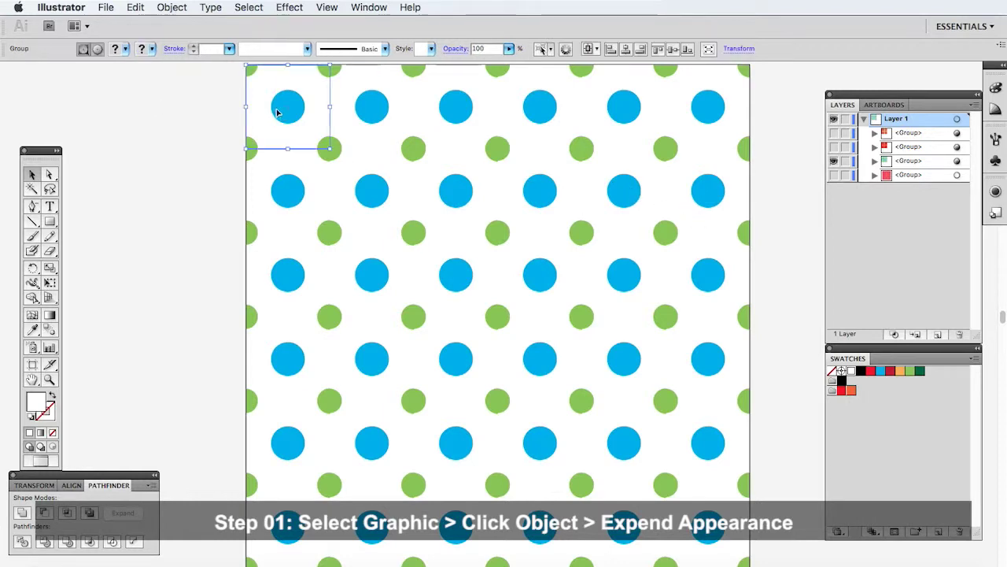
left_click(171, 7)
left_click(188, 161)
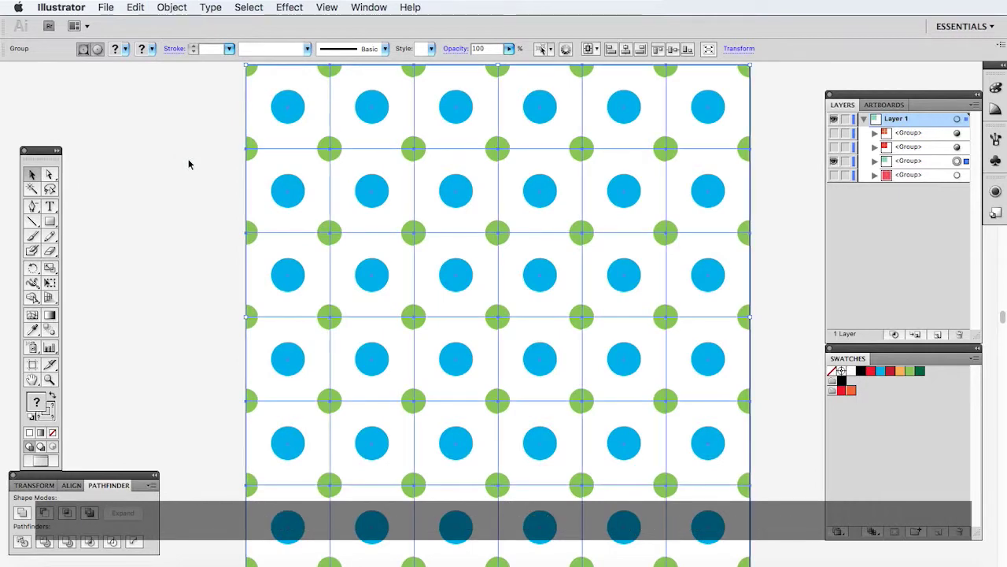
left_click(170, 8)
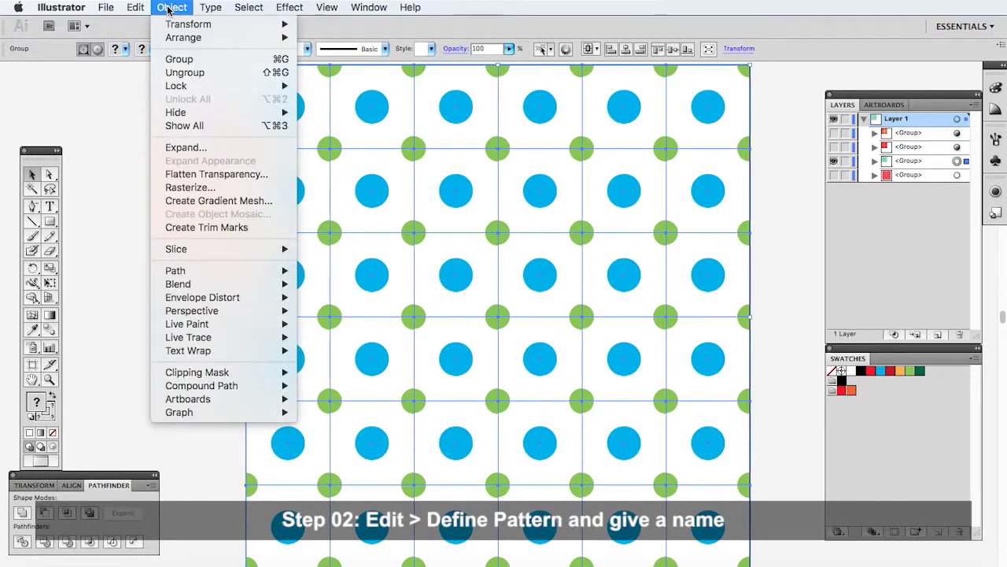
mouse_move(135, 7)
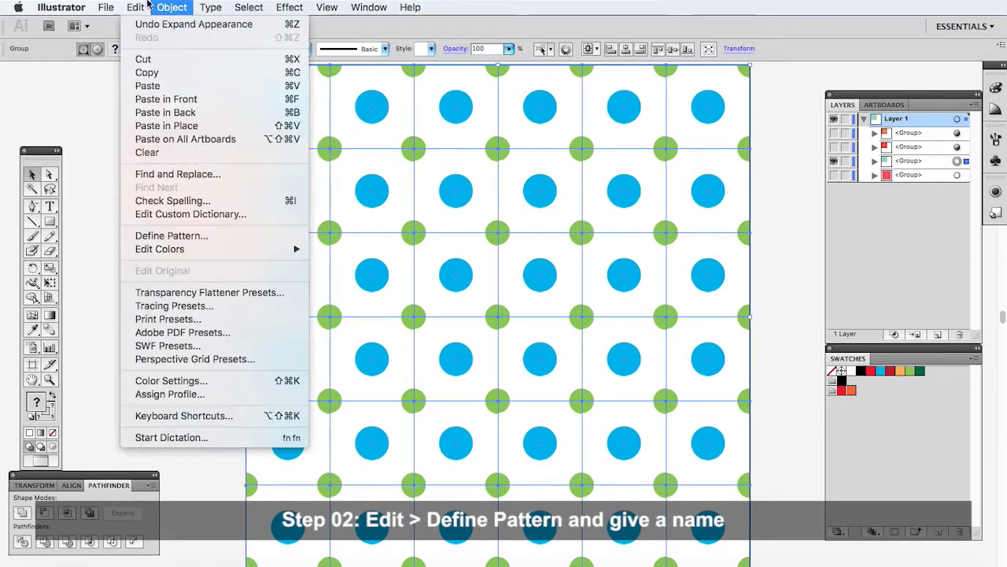
left_click(192, 235)
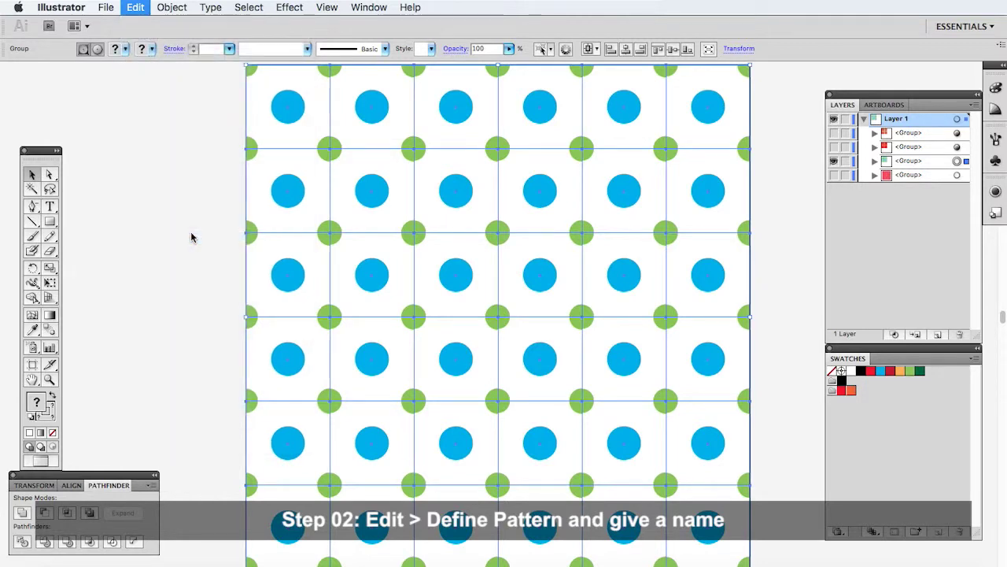
type("patt")
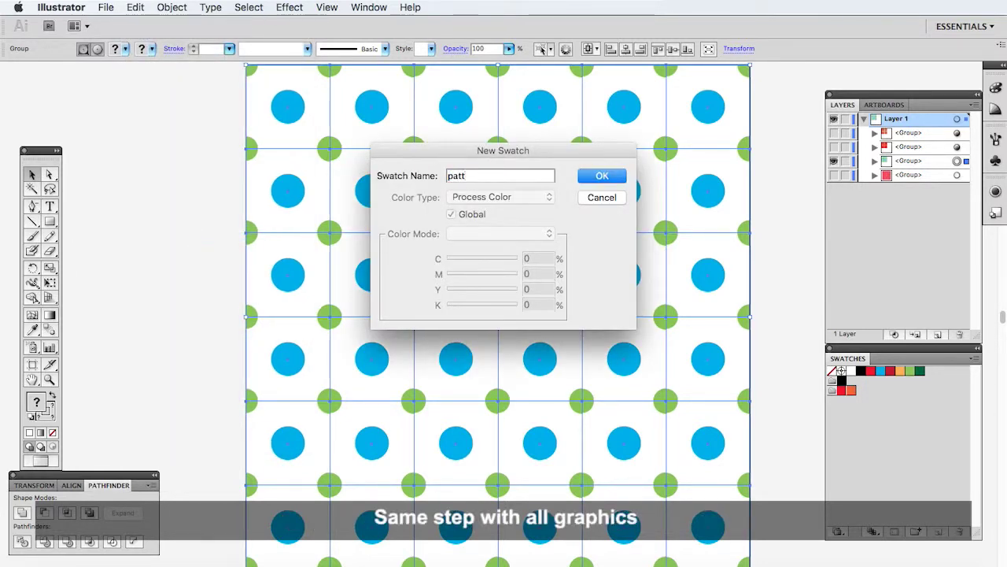
type("02")
key("Return")
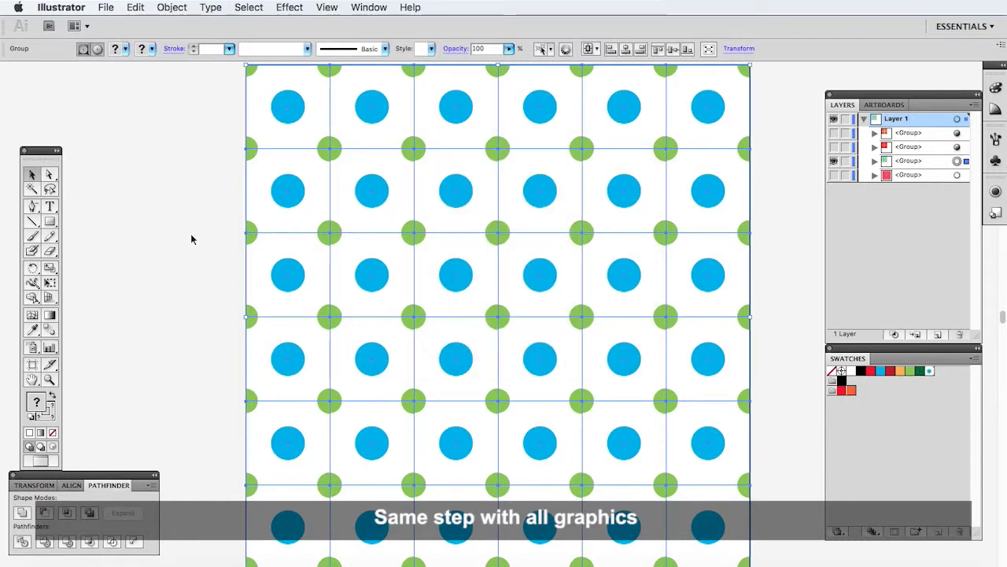
left_click(834, 161)
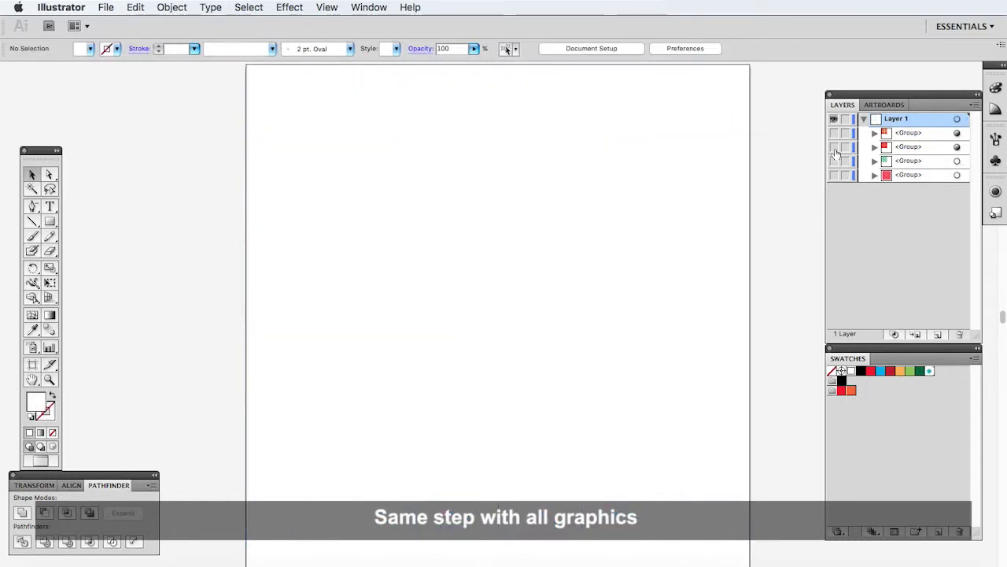
- Expand the flower group's appearance, define it as pattern 'patt0', then show the lotus group instead
left_click(277, 121)
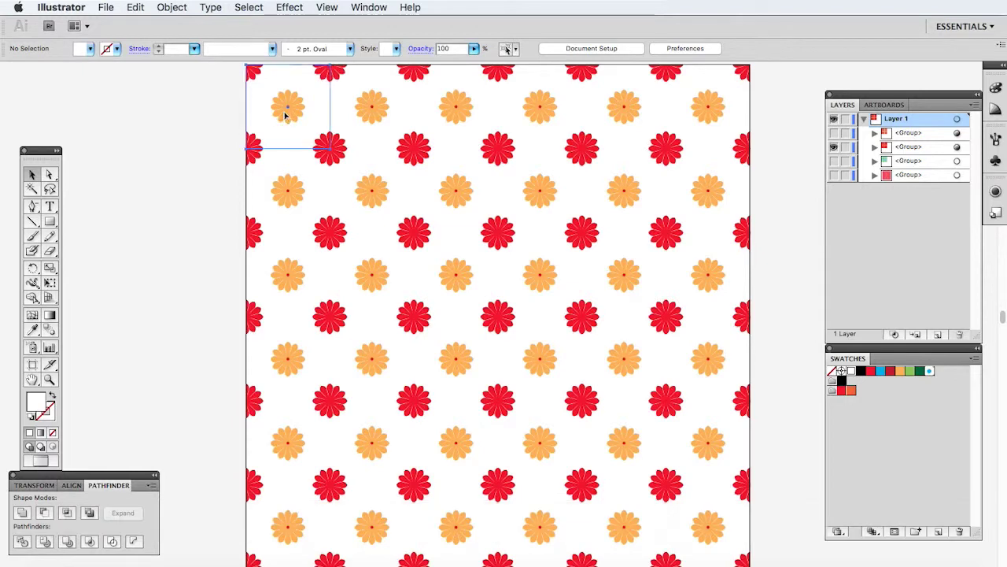
left_click(173, 7)
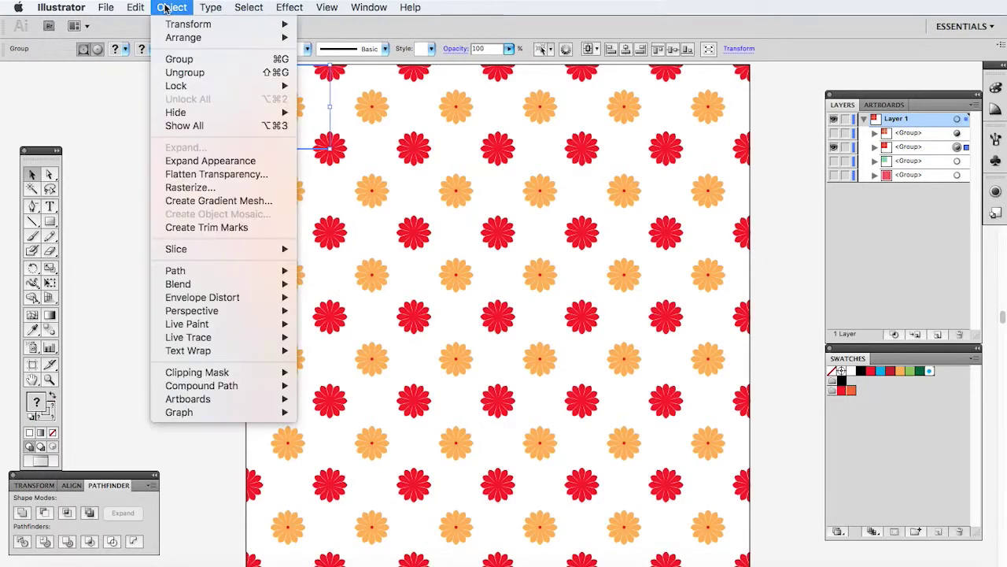
left_click(222, 161)
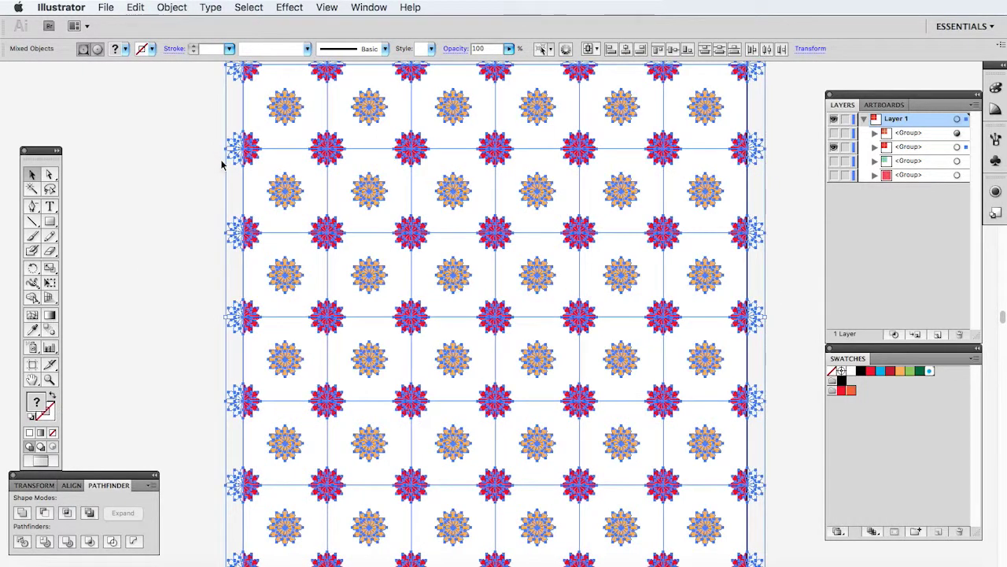
left_click(136, 7)
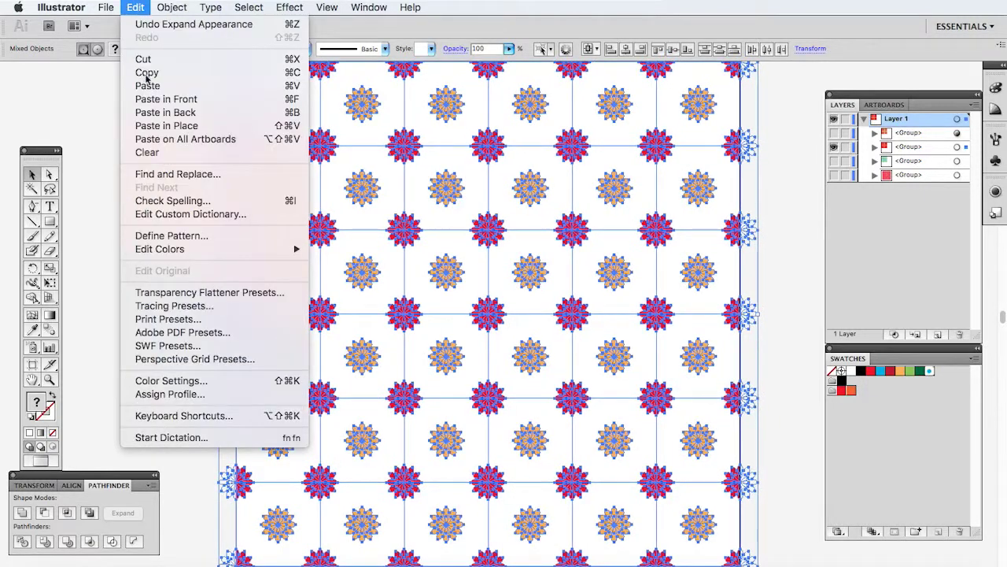
left_click(172, 236)
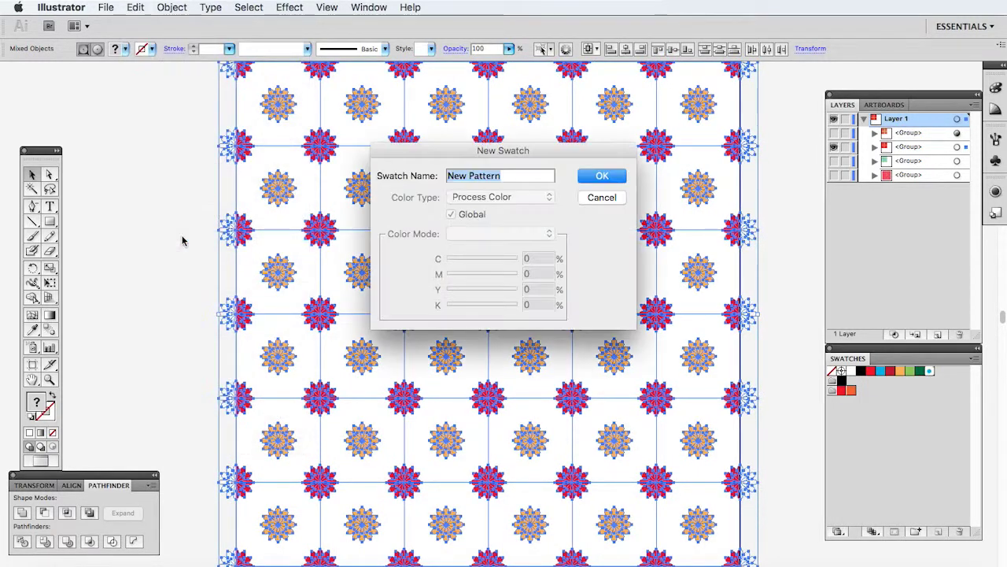
type("patt0")
key("Return")
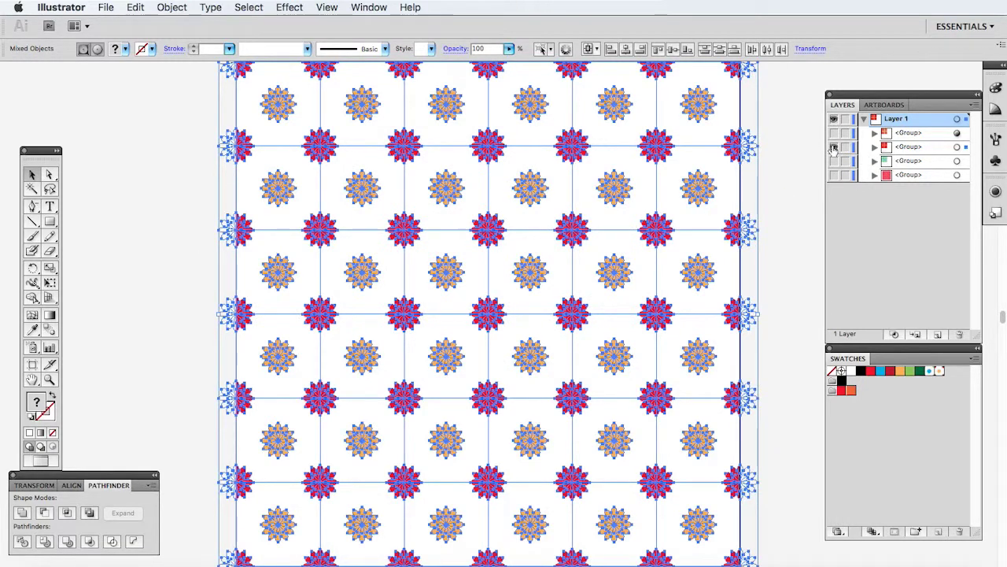
left_click(834, 147)
- Expand the lotus group's appearance, define it as pattern 'patt04', then show only the chevron group
left_click(275, 111)
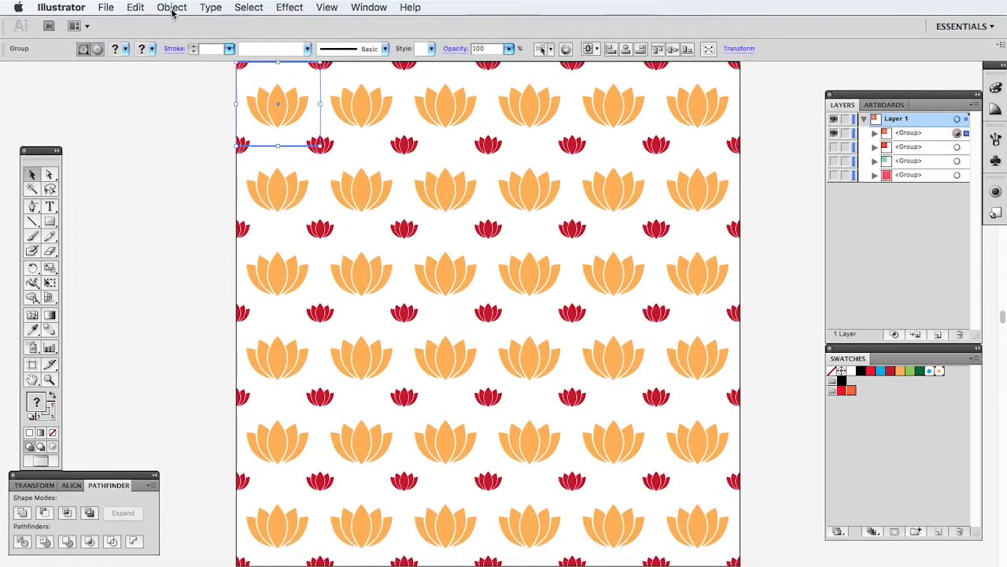
left_click(172, 7)
left_click(197, 158)
left_click(138, 9)
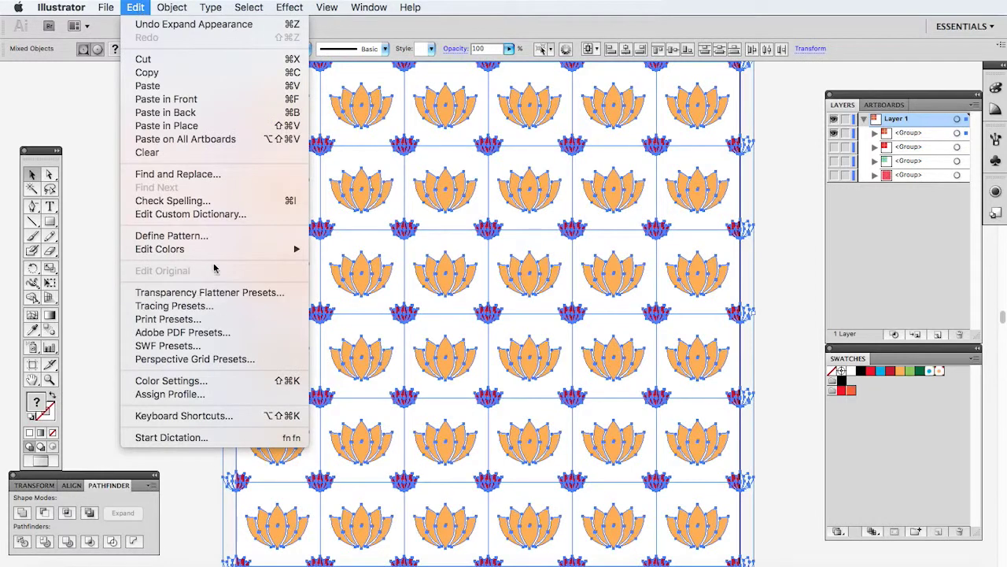
left_click(207, 236)
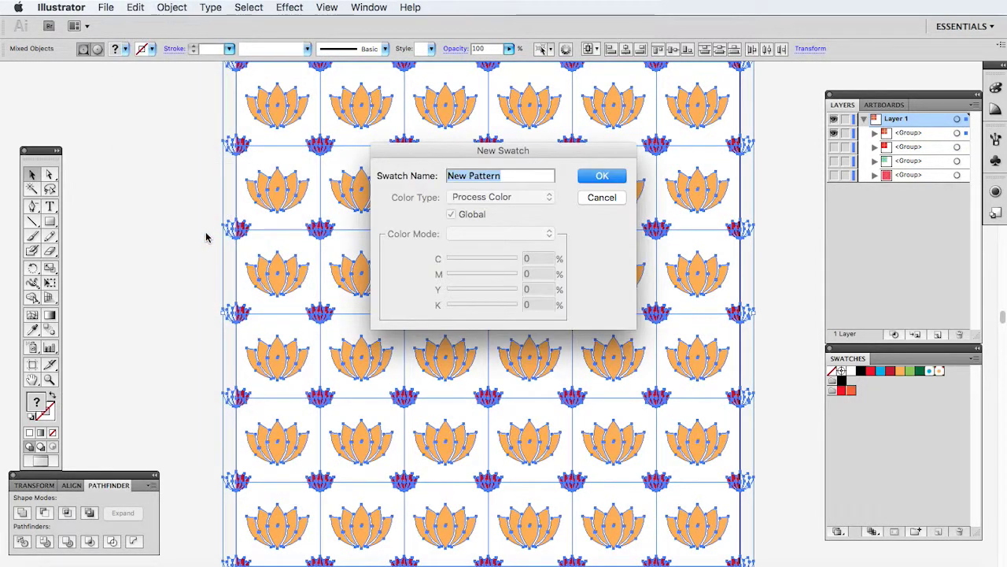
type("patt04")
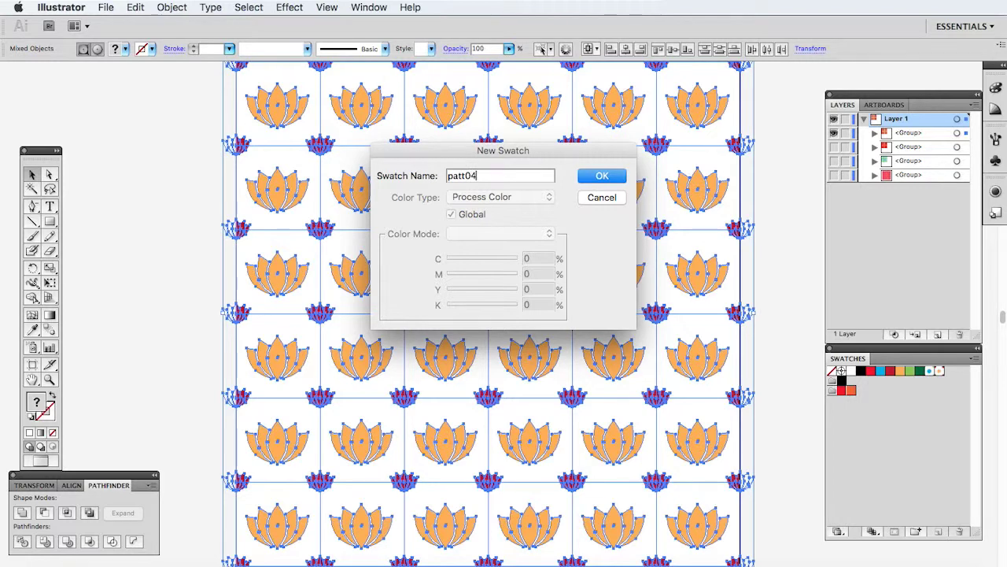
key("Return")
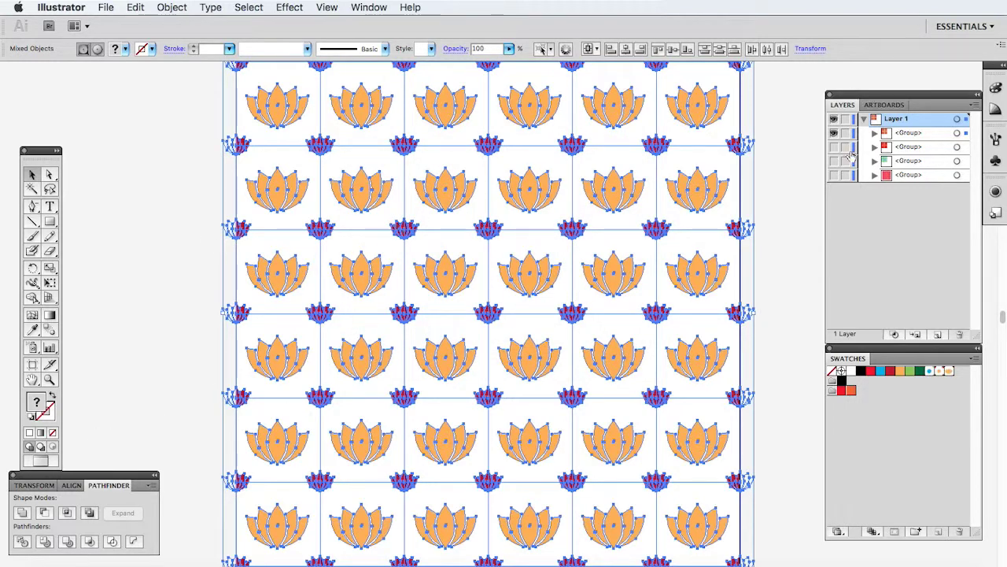
left_click(834, 132)
left_click(833, 174)
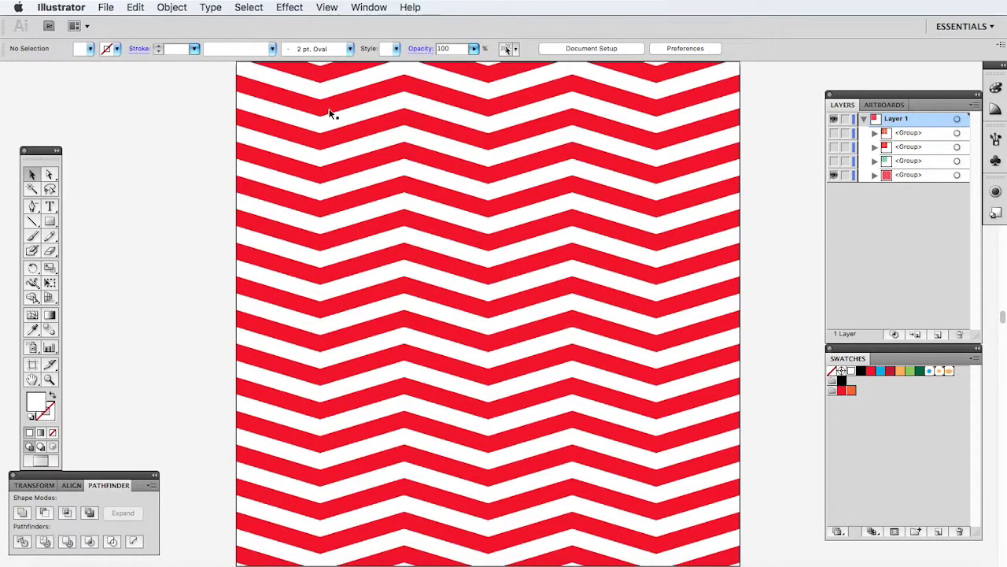
- Define the red chevron artwork as a new pattern swatch named 'patt0'
left_click(327, 108)
left_click(133, 8)
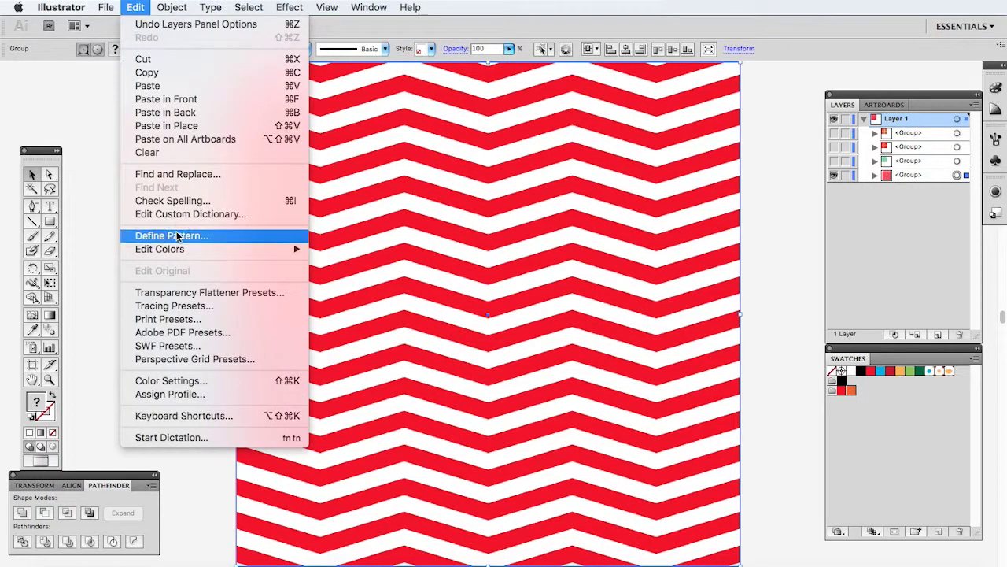
left_click(180, 236)
type("patt0")
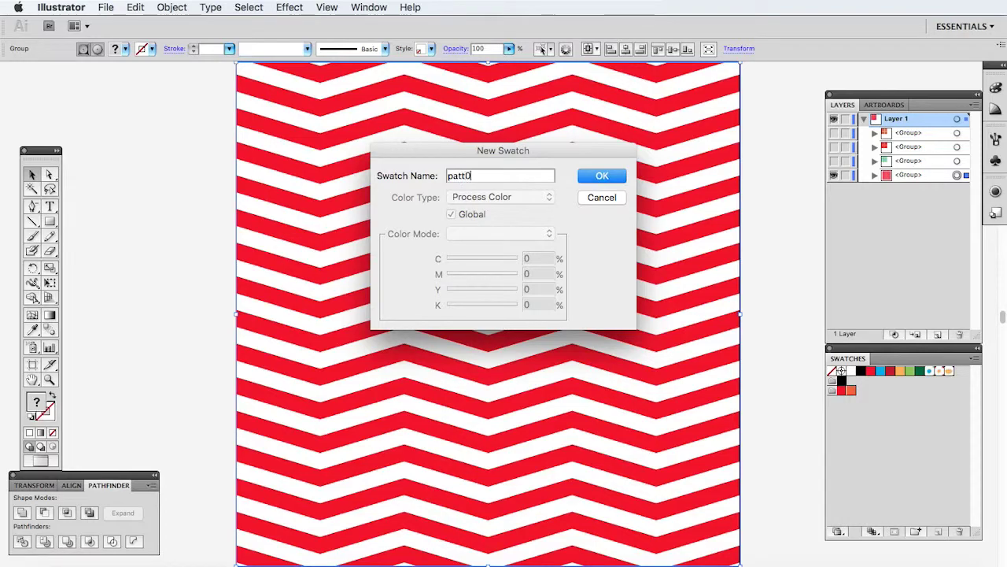
key("Return")
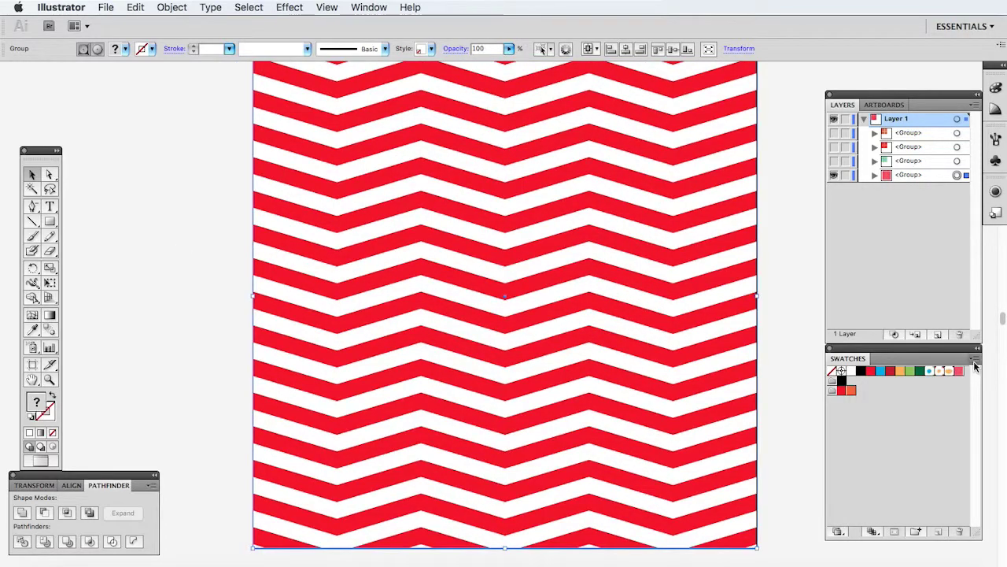
left_click(975, 358)
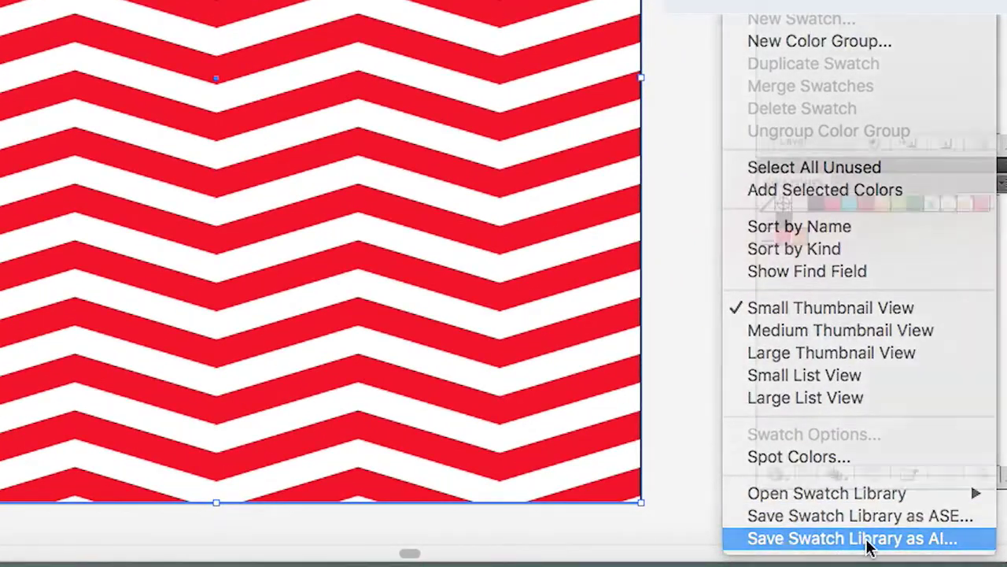
- Save the swatches as the library seamless_pattern2.ai in the Swatches folder, then deselect the artwork
left_click(872, 542)
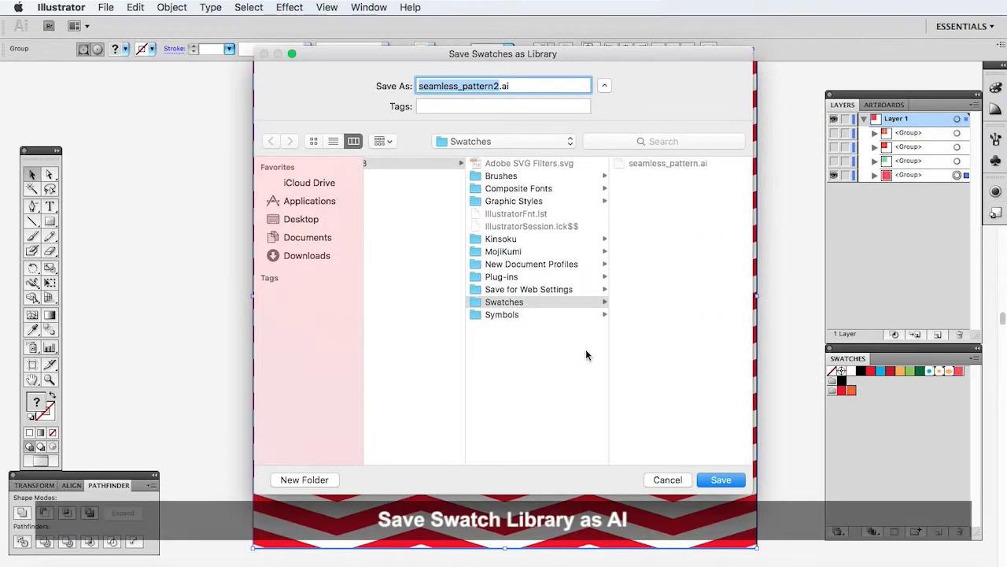
key("Right")
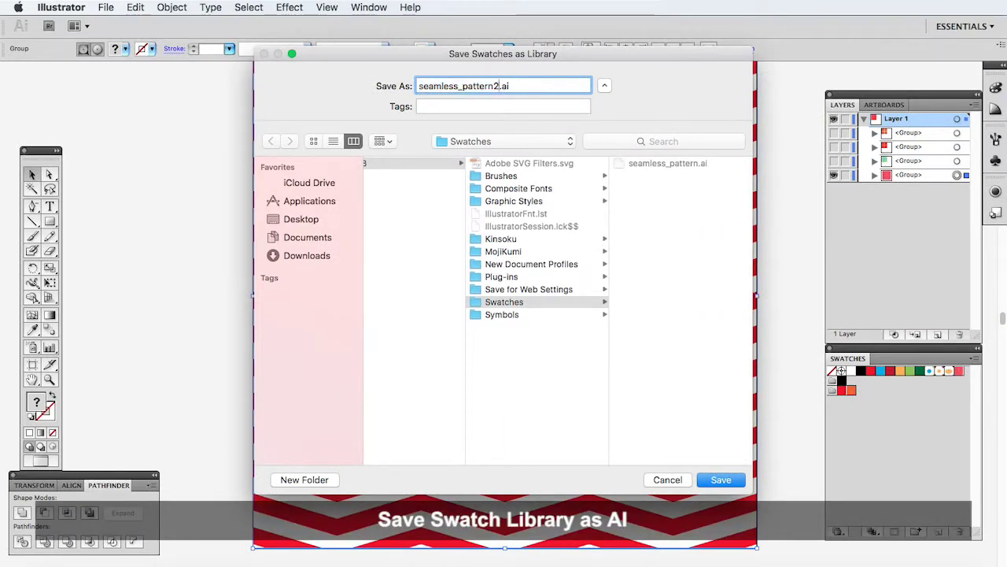
key("Return")
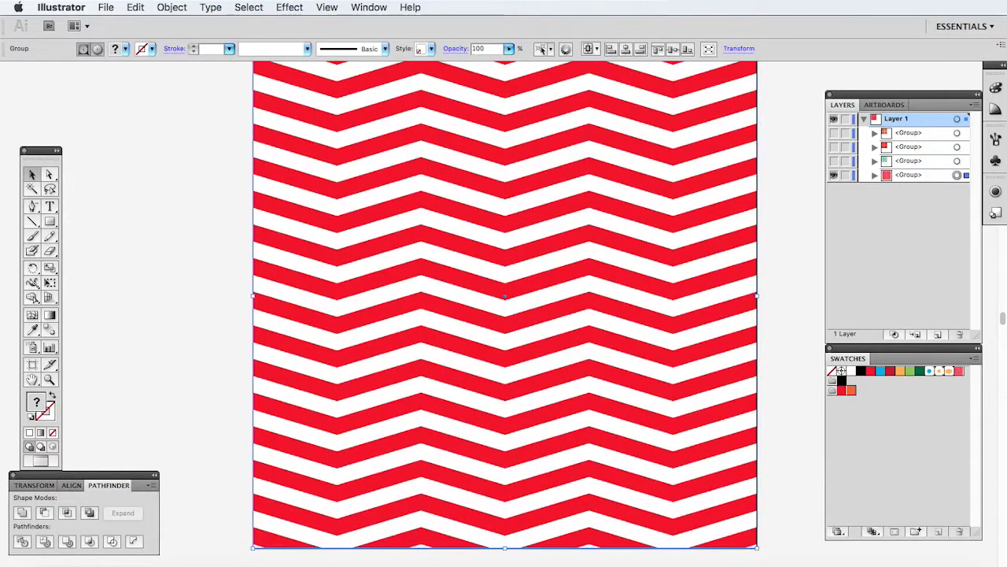
left_click(783, 373)
- Create a 1200 × 1200 px document and draw a 940 px square on its artboard
key("ctrl+n")
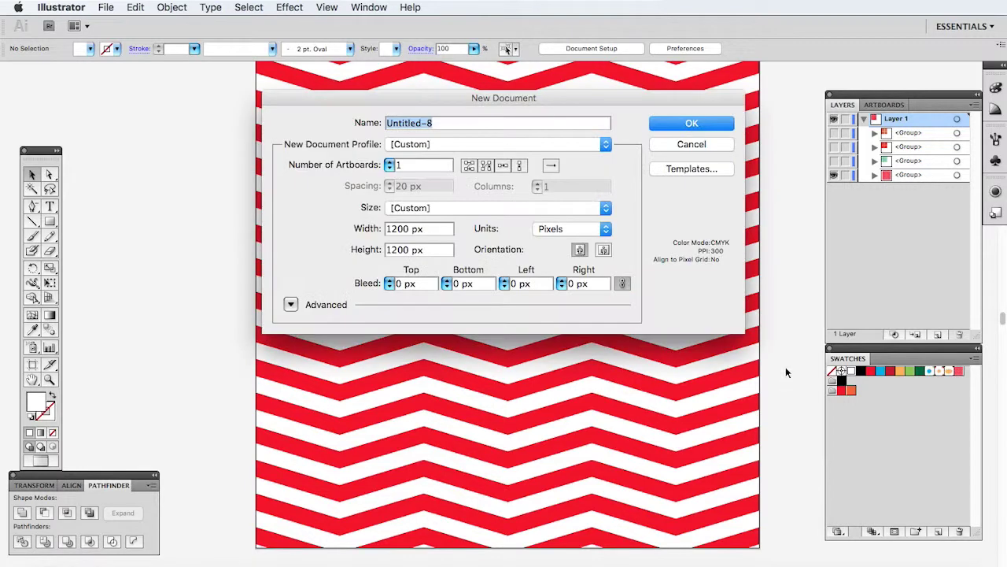
key("Return")
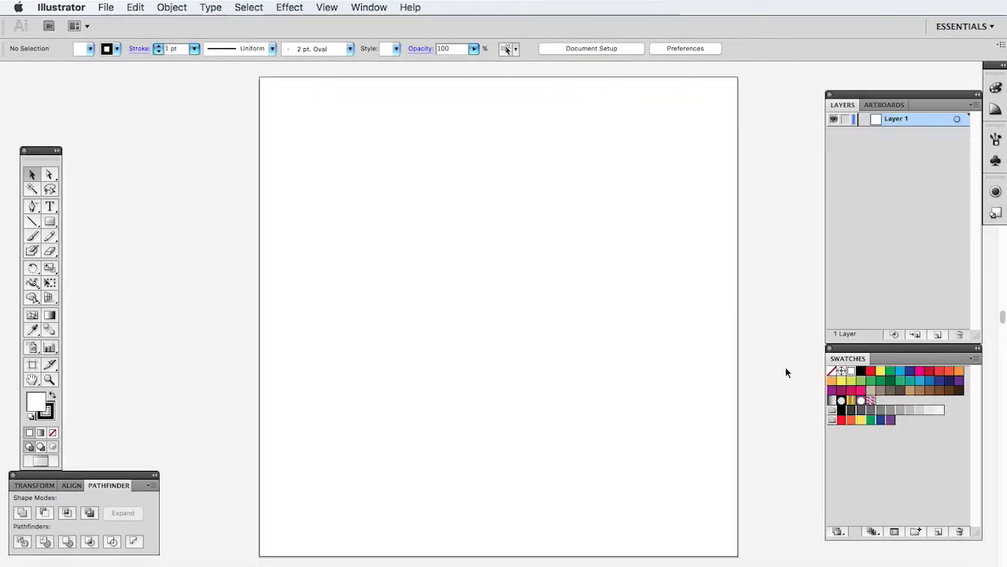
left_click(50, 223)
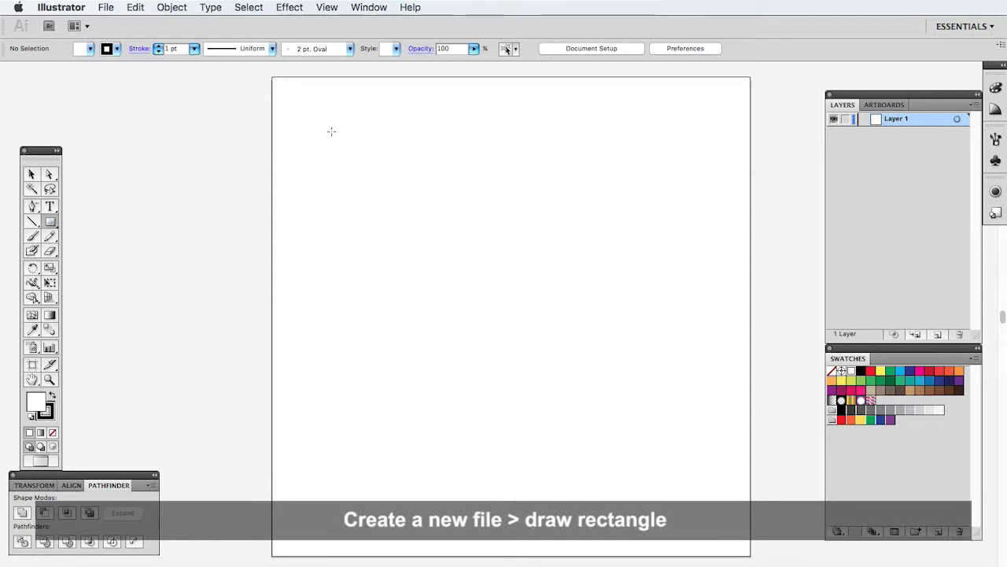
left_click_drag(330, 131, 706, 364)
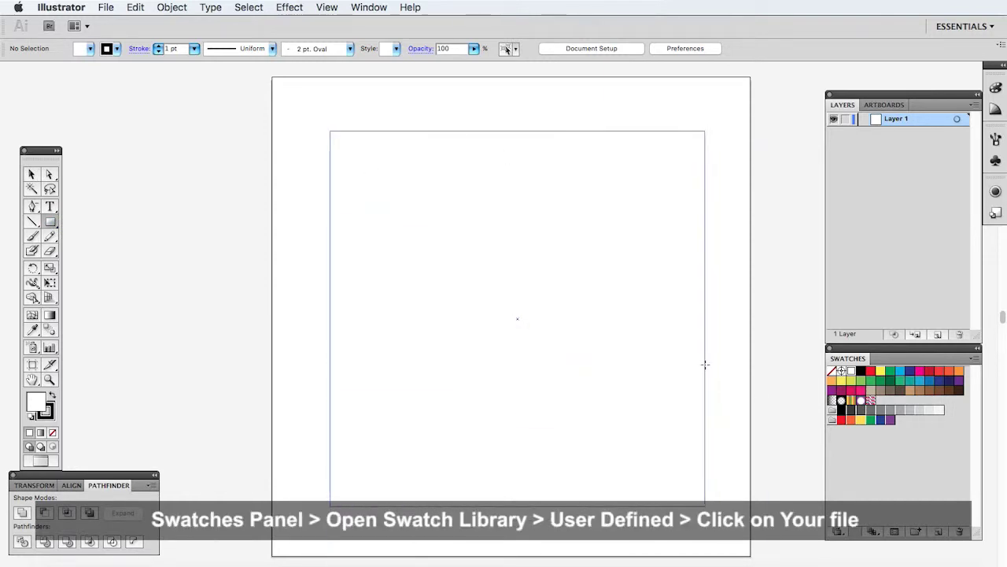
key("v")
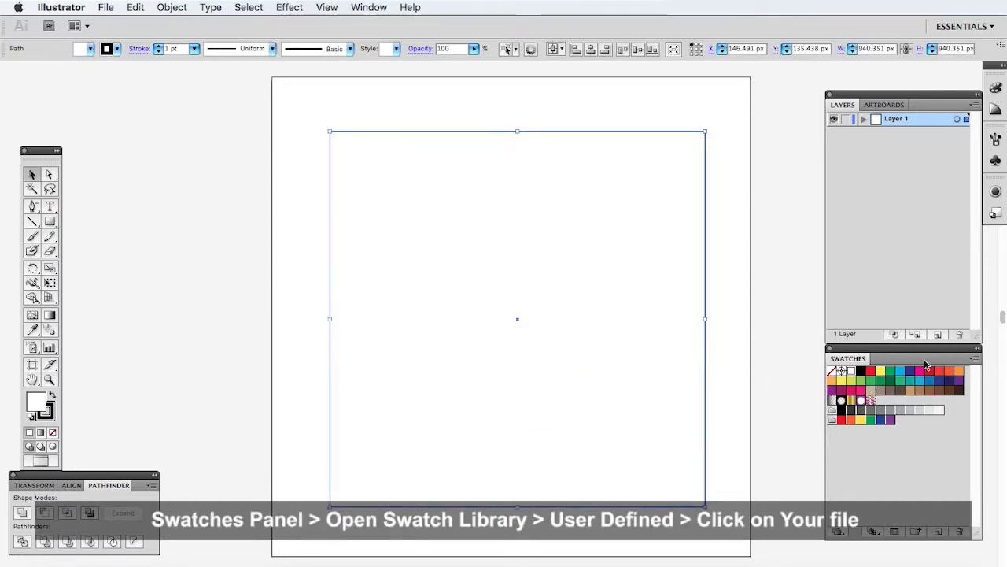
left_click(974, 358)
mouse_move(867, 542)
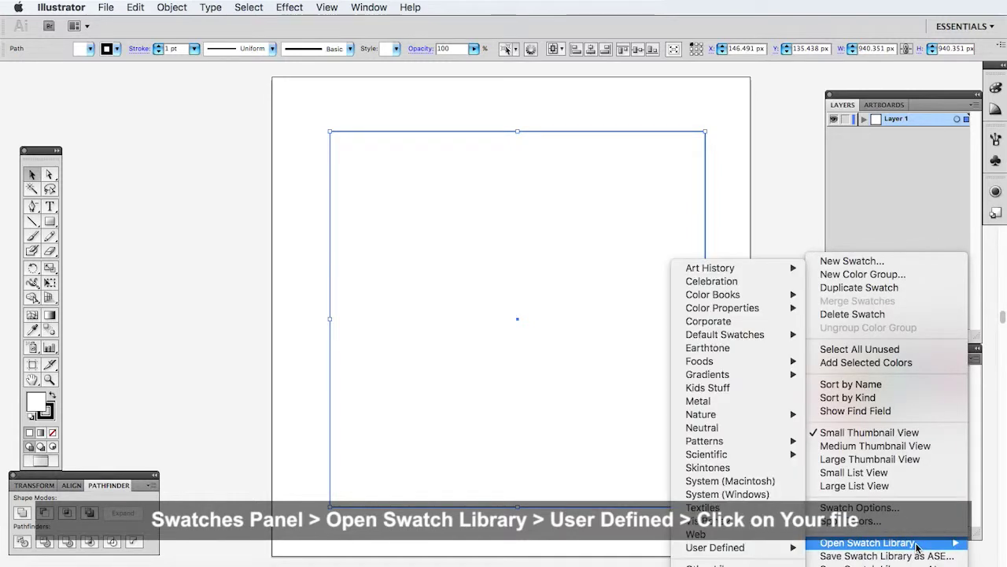
mouse_move(714, 546)
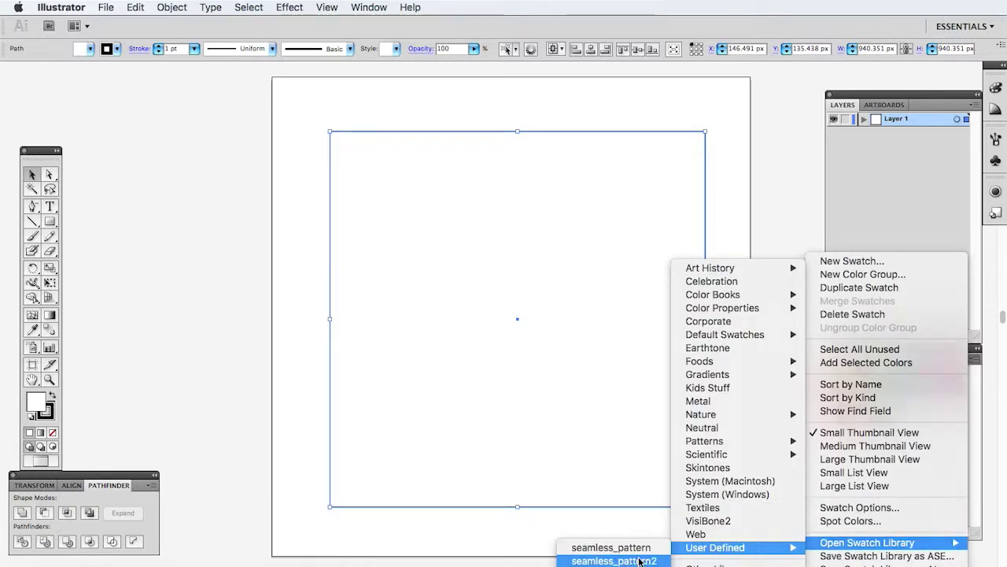
- Open the seamless_pattern2 library and try its patterns as the square's fill, ending on lotus patt04
left_click(640, 560)
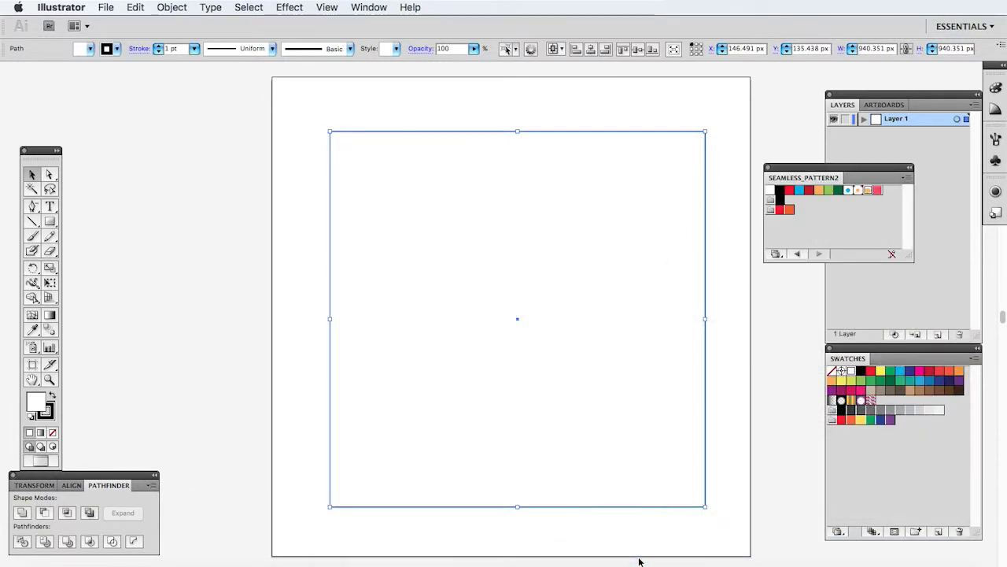
left_click(848, 190)
left_click(857, 190)
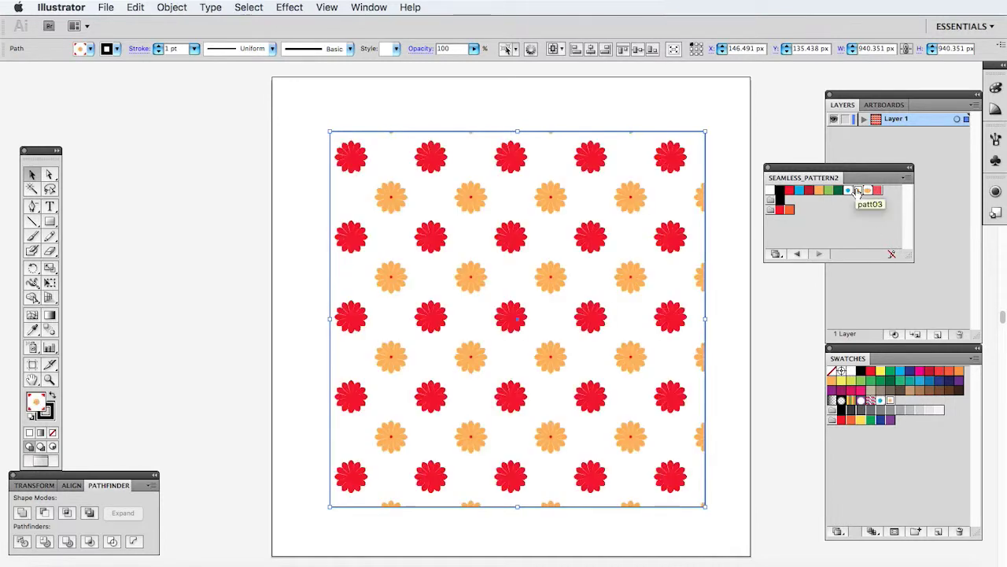
left_click(870, 191)
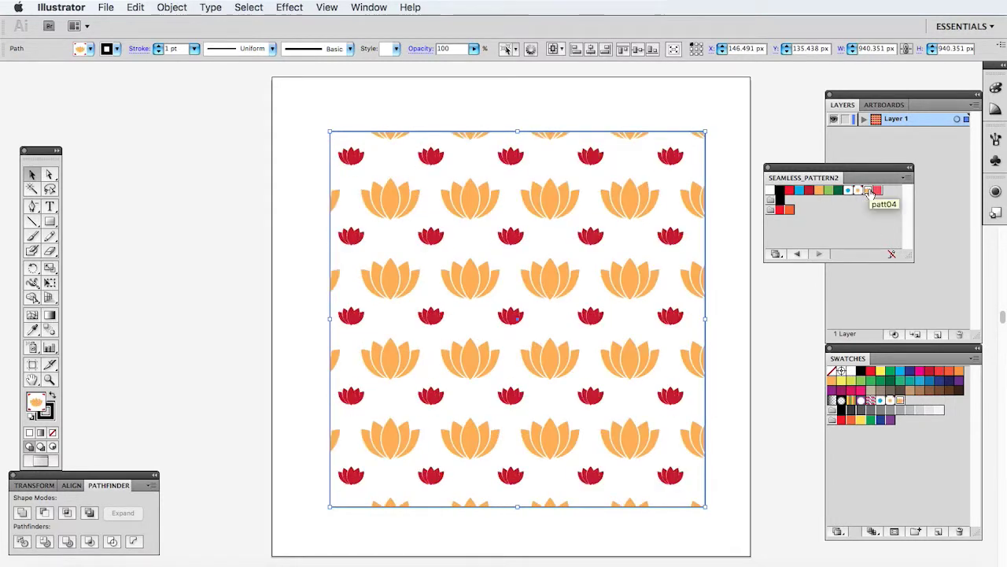
left_click(878, 192)
left_click(868, 192)
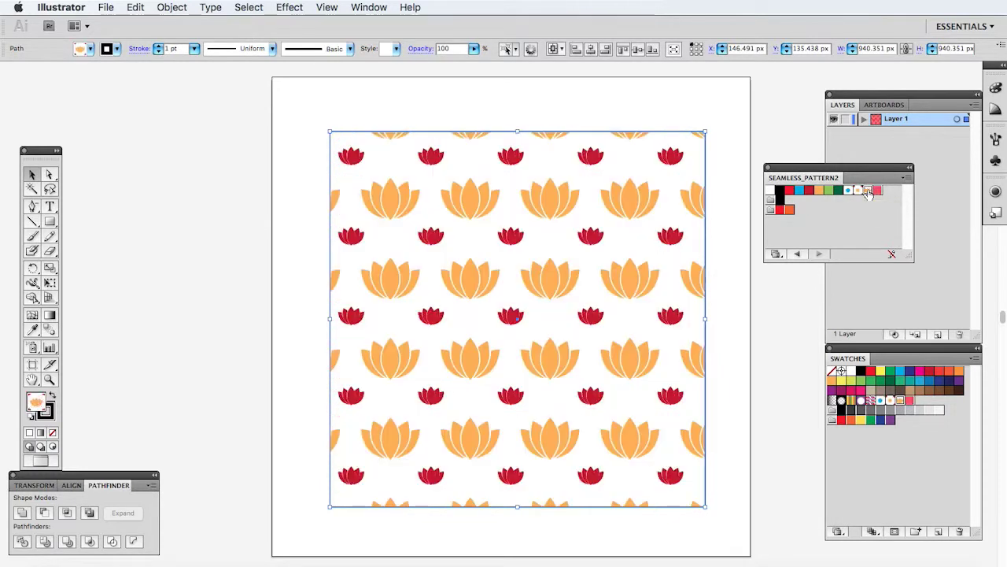
right_click(630, 199)
mouse_move(666, 371)
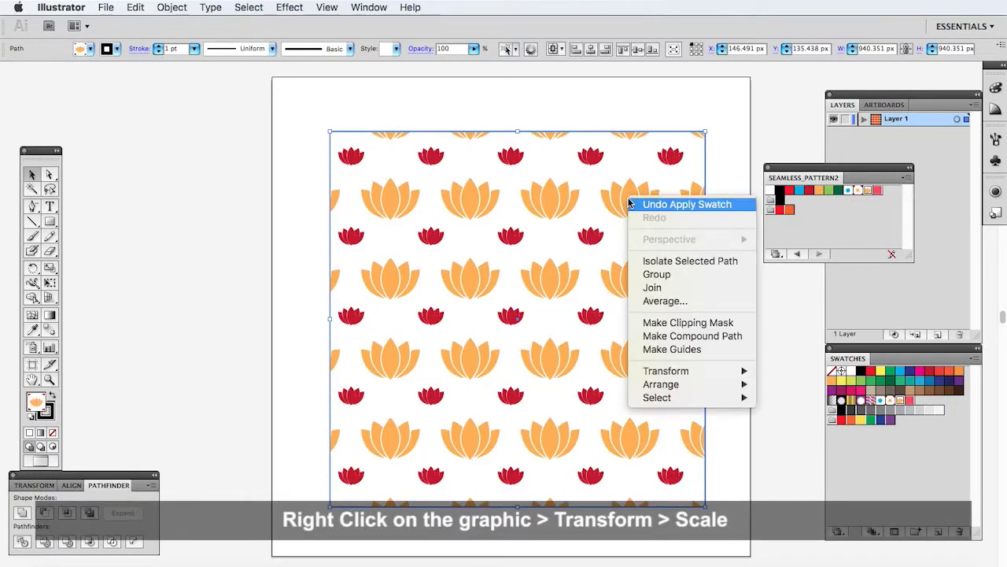
left_click(783, 434)
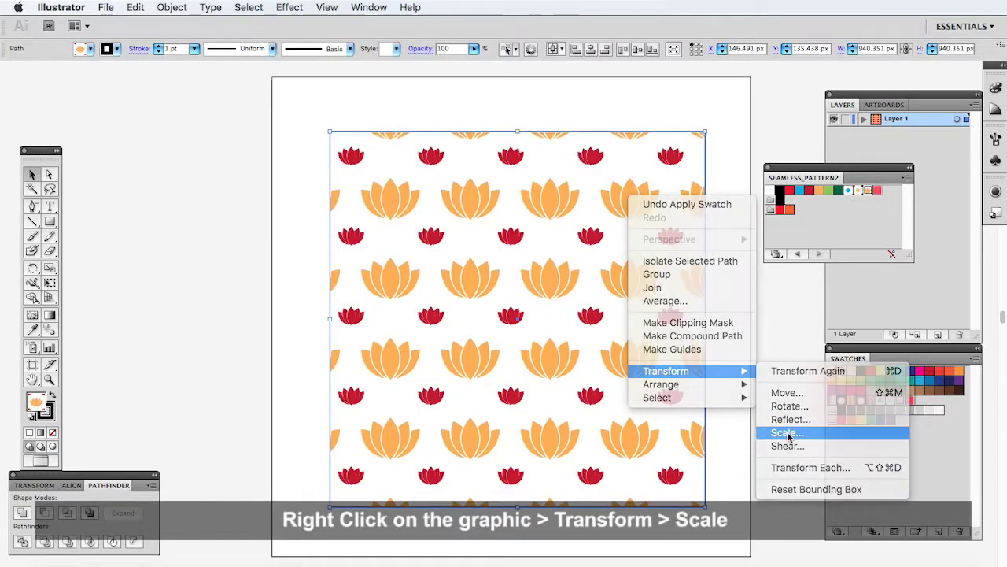
left_click_drag(488, 150, 820, 136)
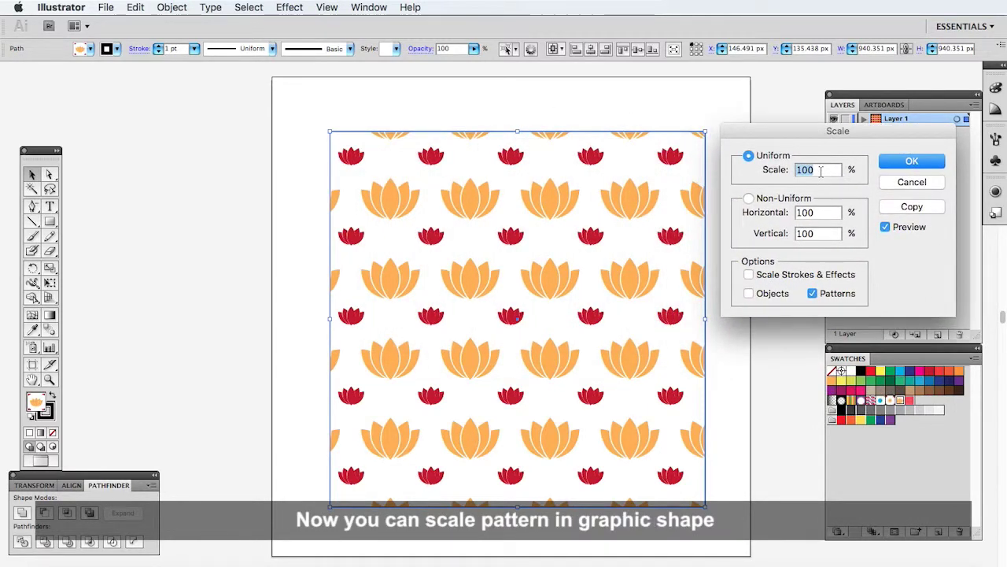
key("shift+Down")
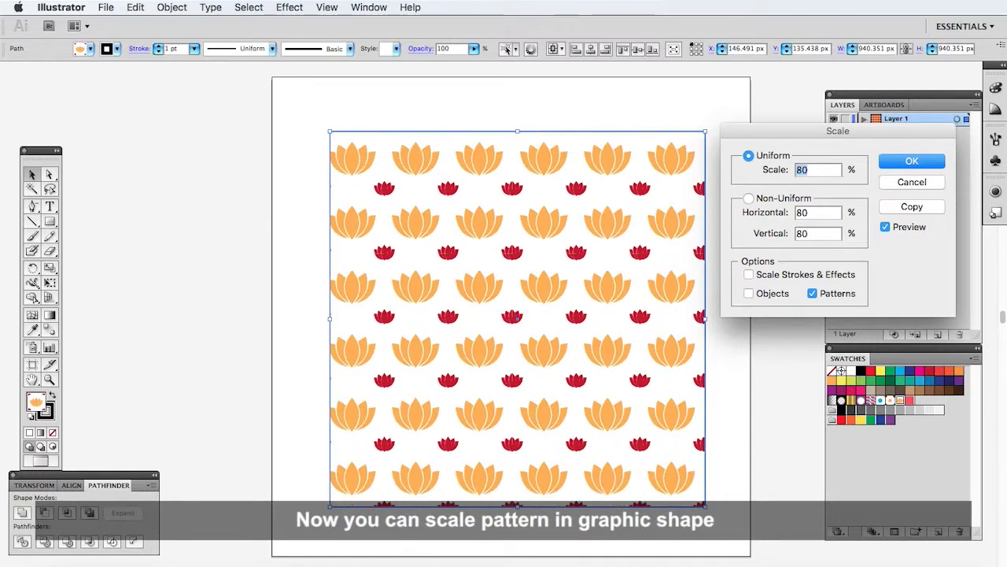
key("shift+Down")
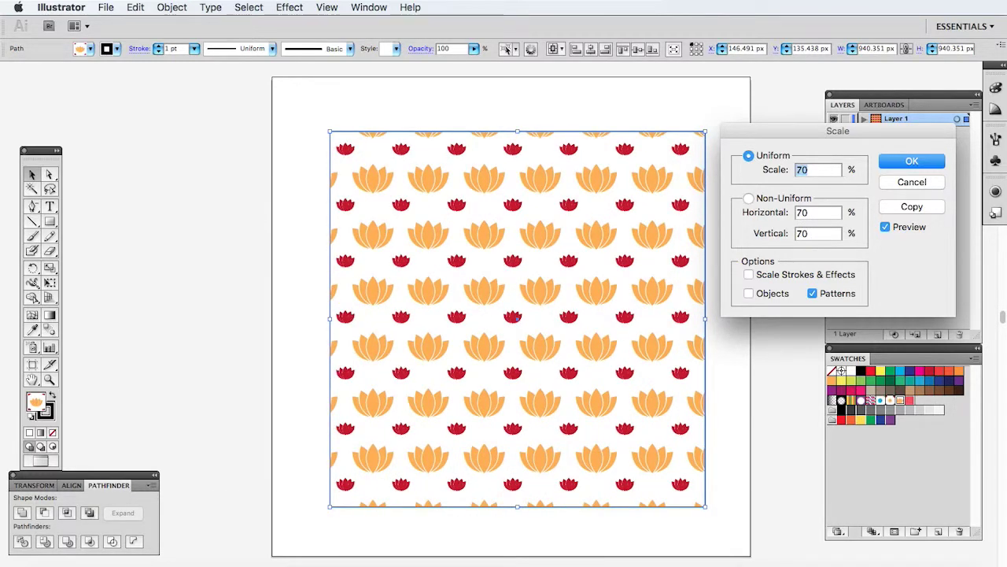
key("shift+Down")
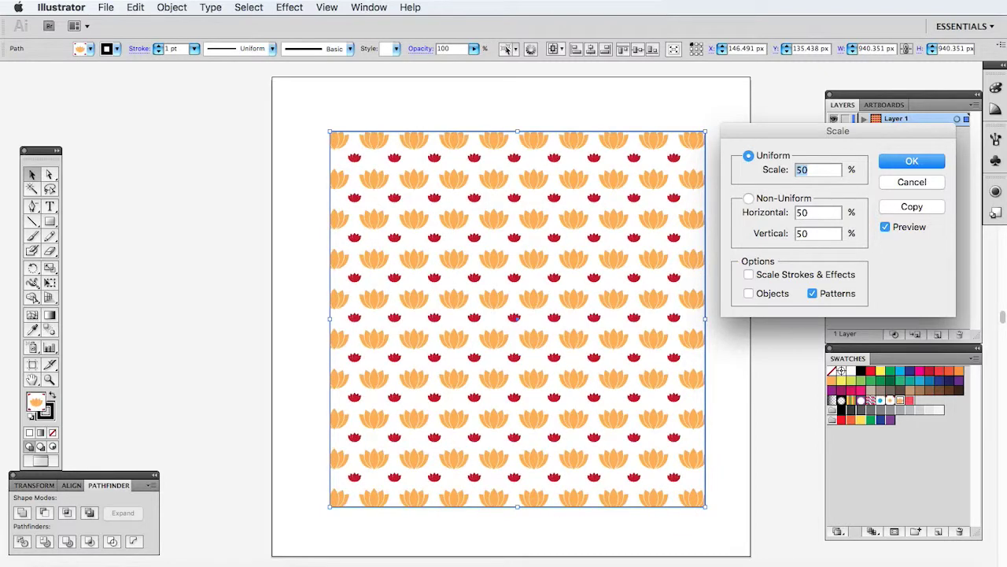
key("shift+Up")
key("shift+Up")
key("shift+Up")
key("shift+Up")
key("shift+Up")
key("shift+Up")
key("shift+Up")
key("shift+Up")
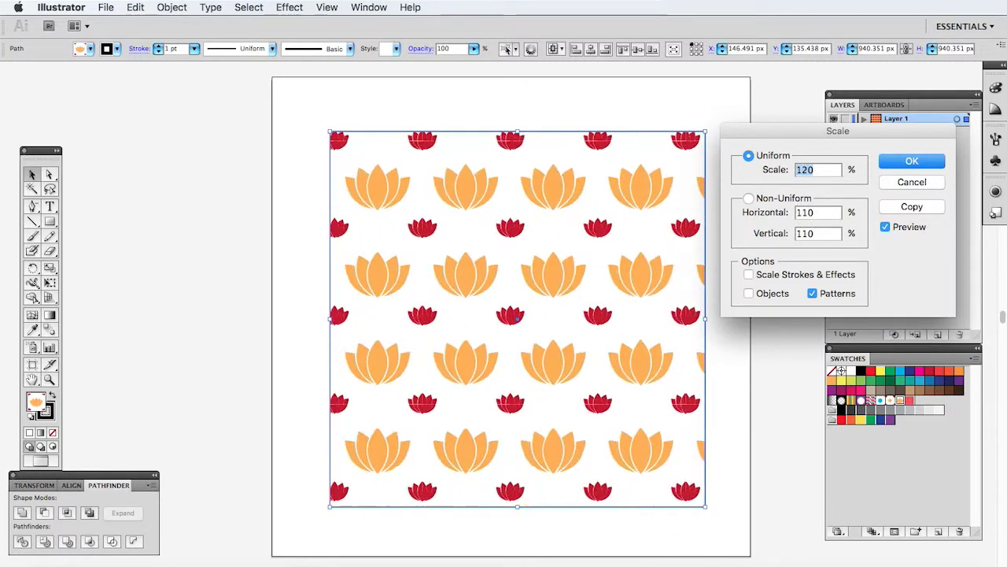
key("shift+Up")
key("shift+Up")
key("shift+Up")
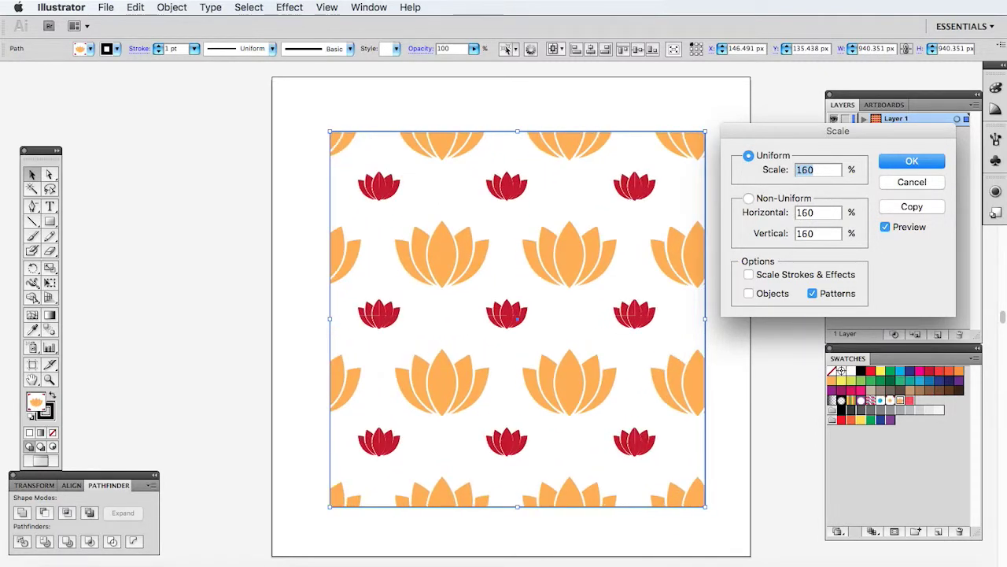
key("shift+Up")
key("shift+Up")
key("shift+Up")
key("shift+Up")
key("shift+Up")
key("shift+Up")
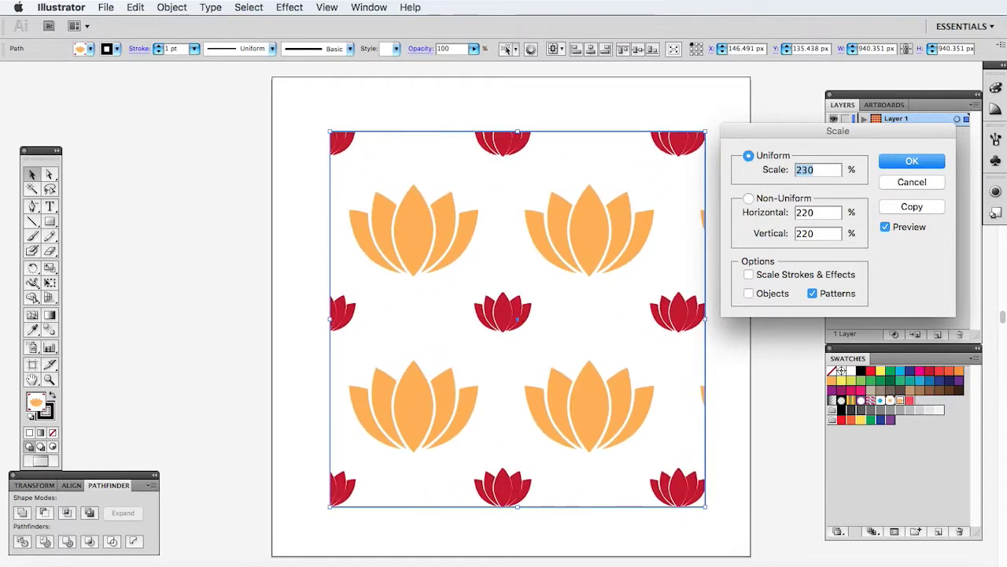
key("shift+Up")
key("shift+Up")
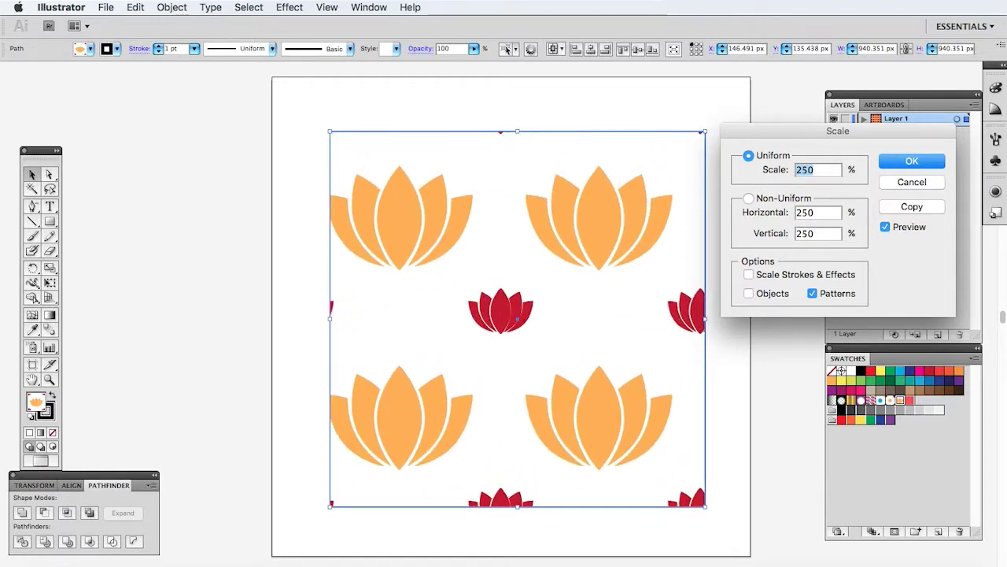
key("Return")
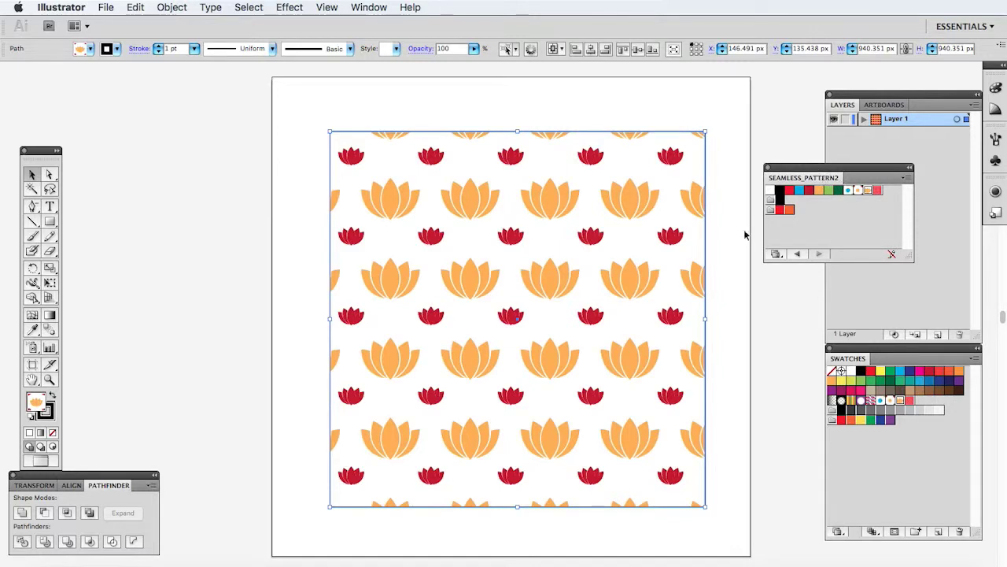
left_click(745, 235)
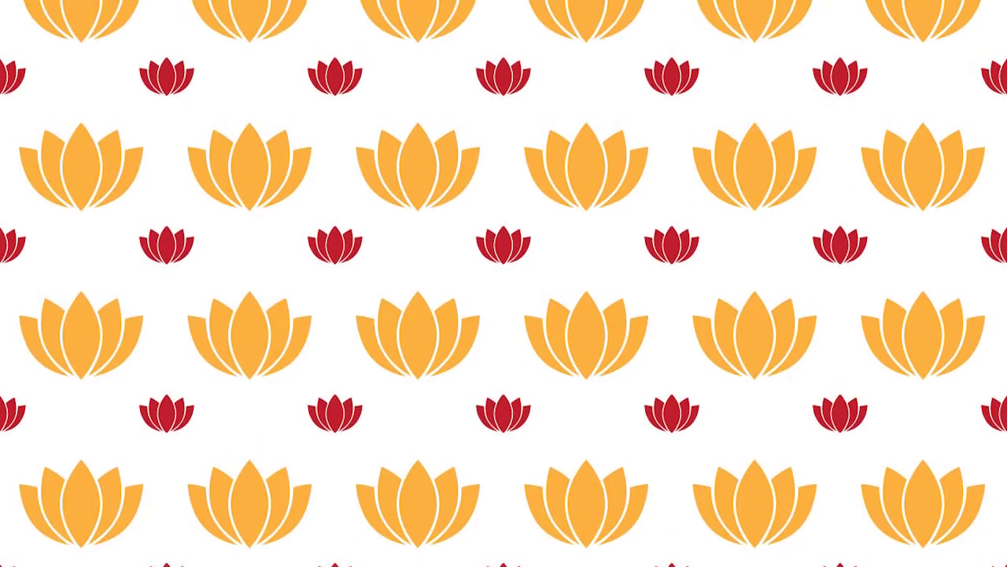